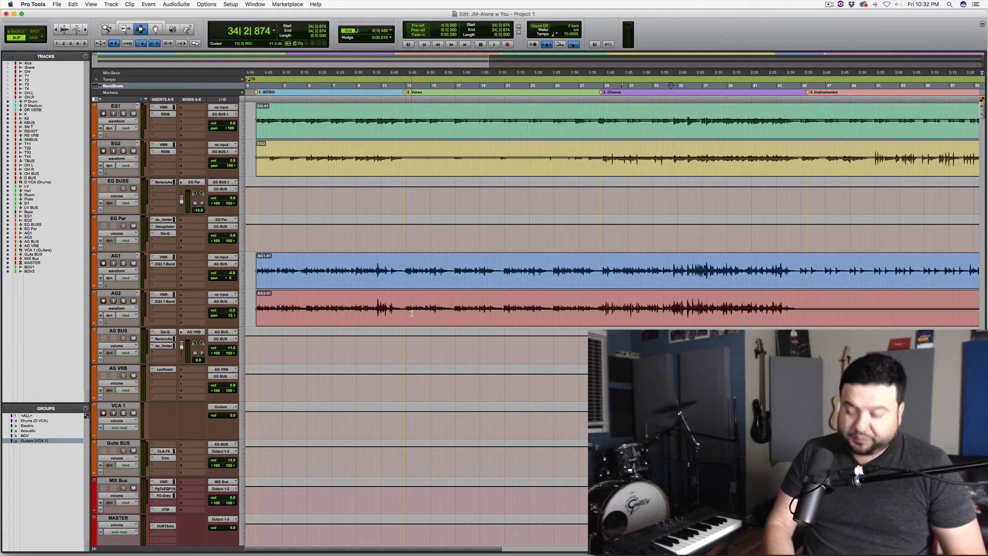
Look over the channel strips in the Mix window, and return to the drum tracks in the Edit window.
key("super+equal")
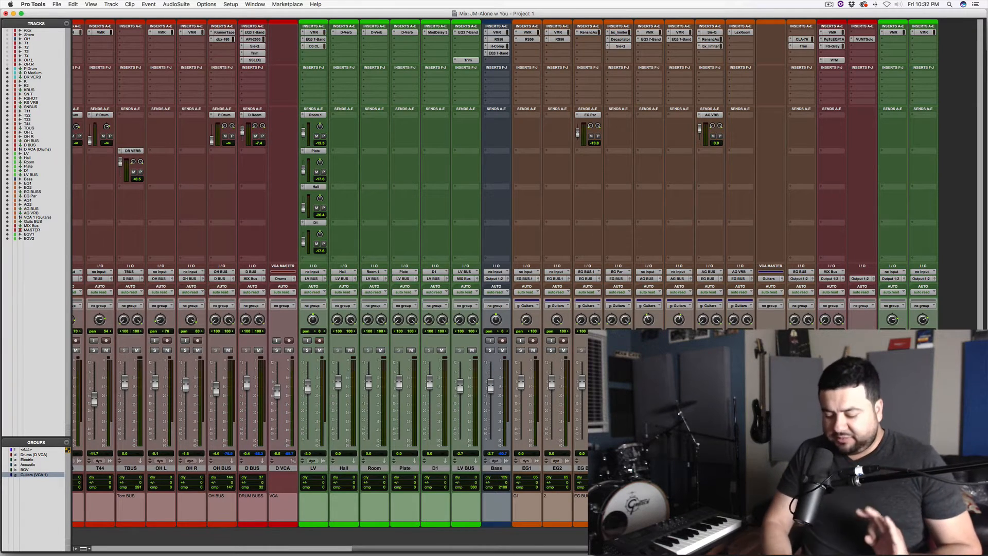
key("super+equal")
scroll(515, 258, "up", 10)
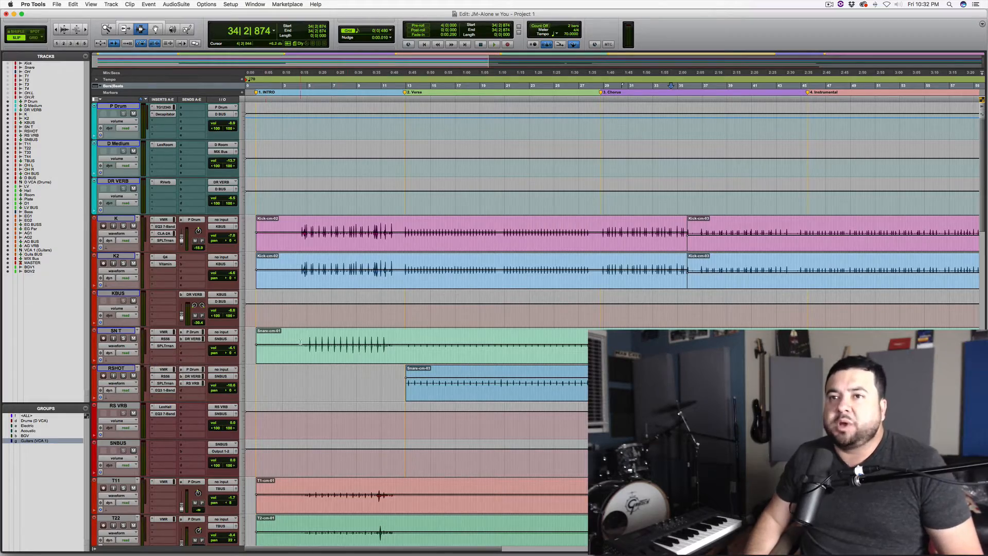
Highlight the verse portion of the SN T clip, and select the RSHOT track to view its clips across the whole song.
left_click(401, 343)
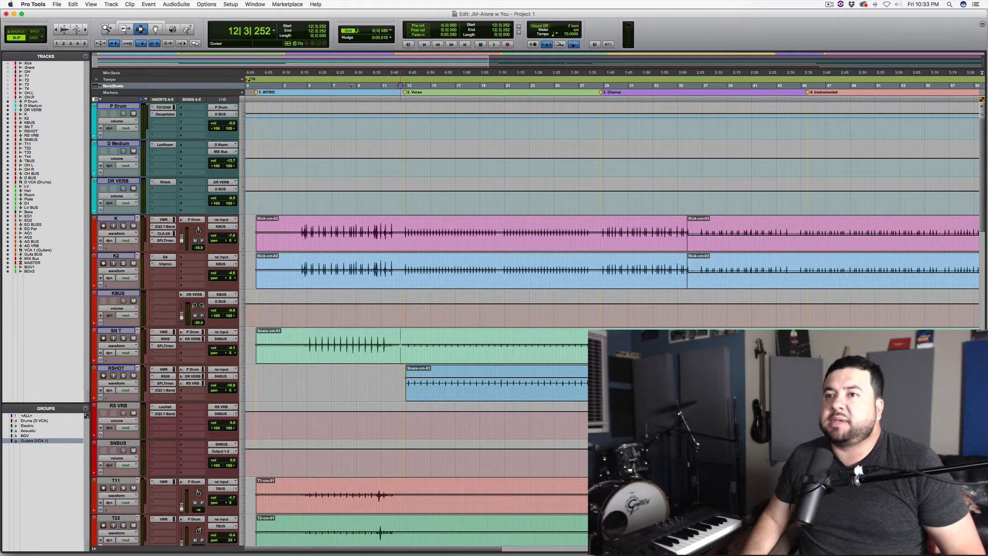
left_click_drag(408, 343, 601, 358)
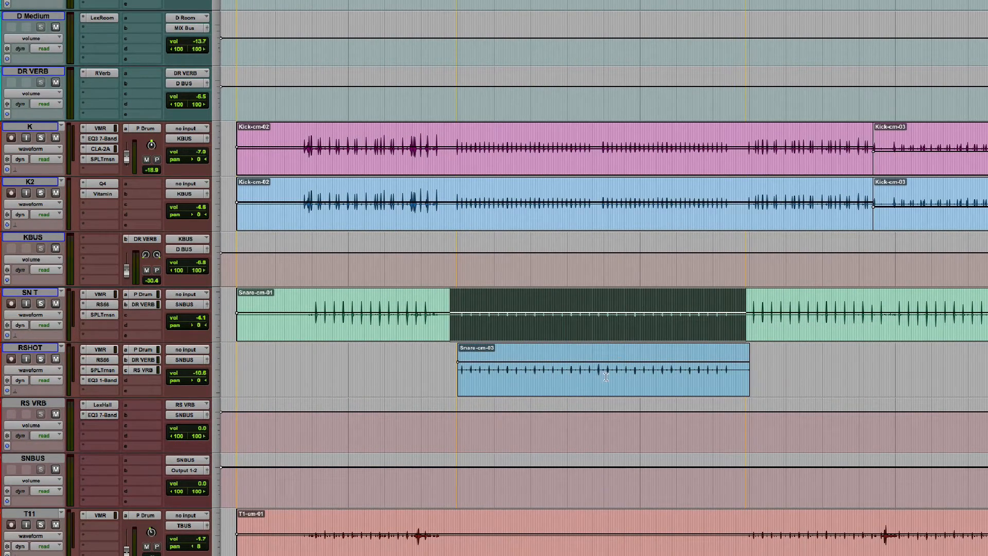
left_click(31, 349)
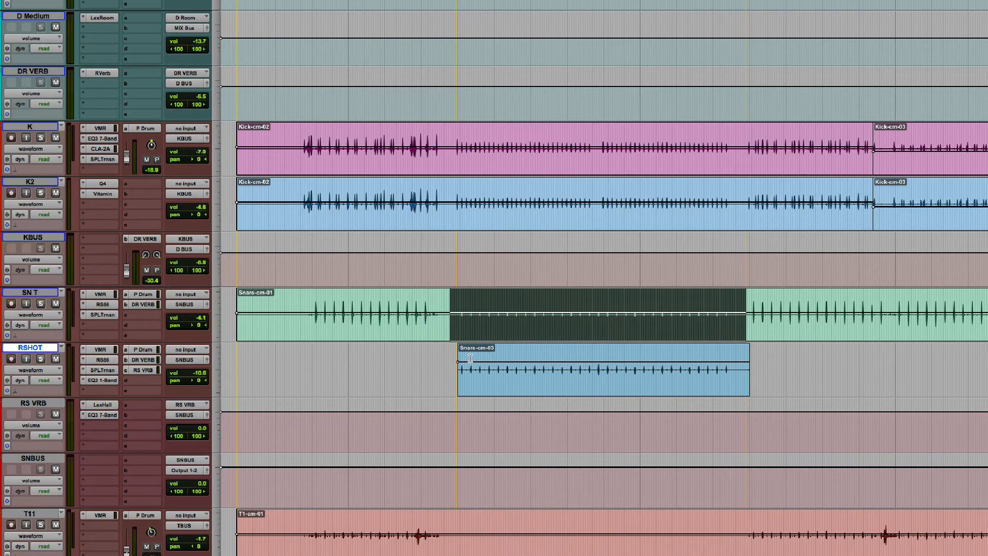
key("r")
key("r")
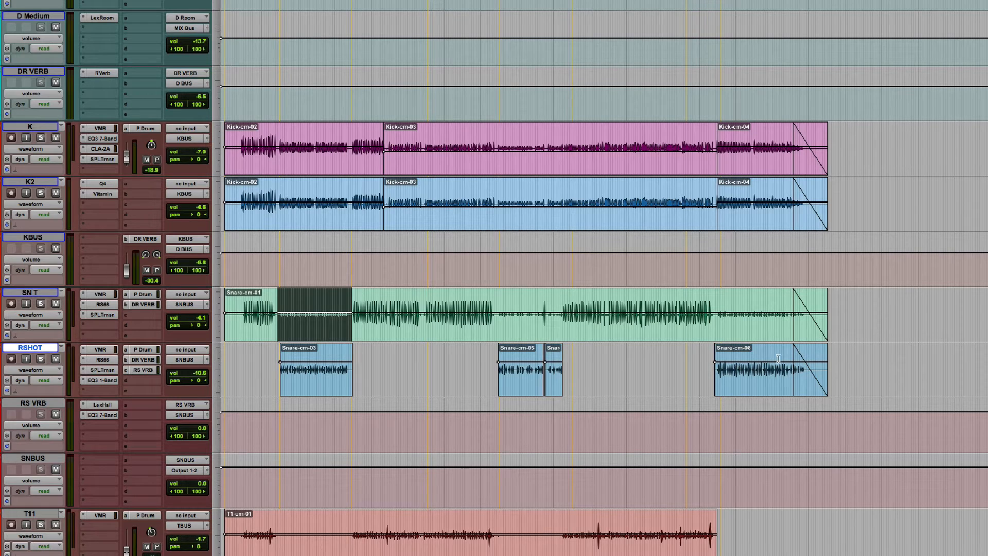
Play from just before the verse with the RSHOT track muted to hear the snare top track.
left_click(272, 370)
key("t")
key("t")
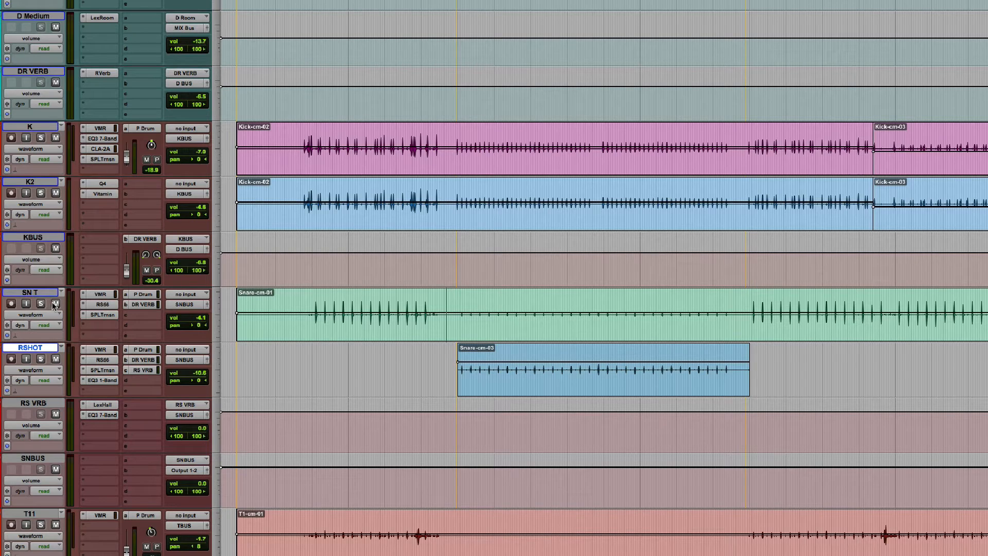
left_click(43, 349)
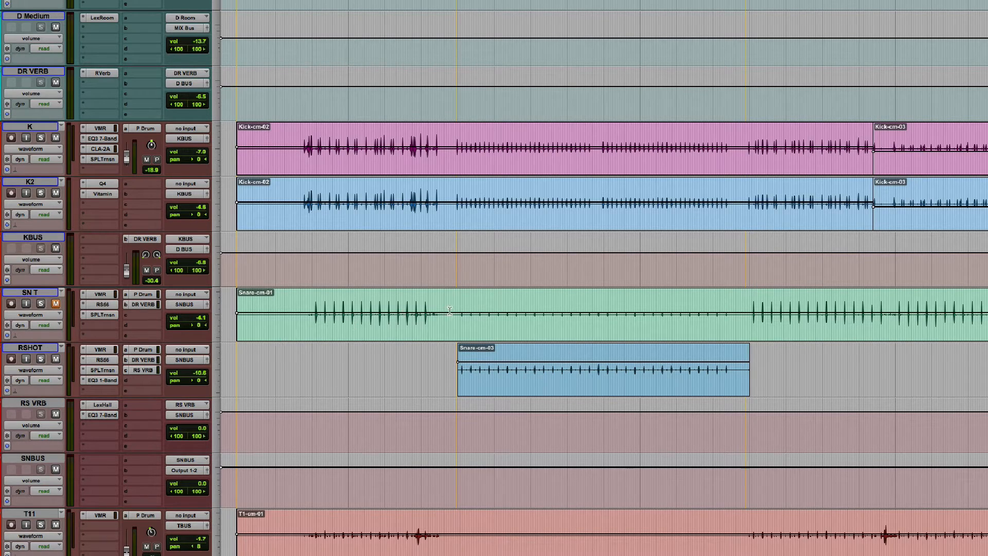
key("space")
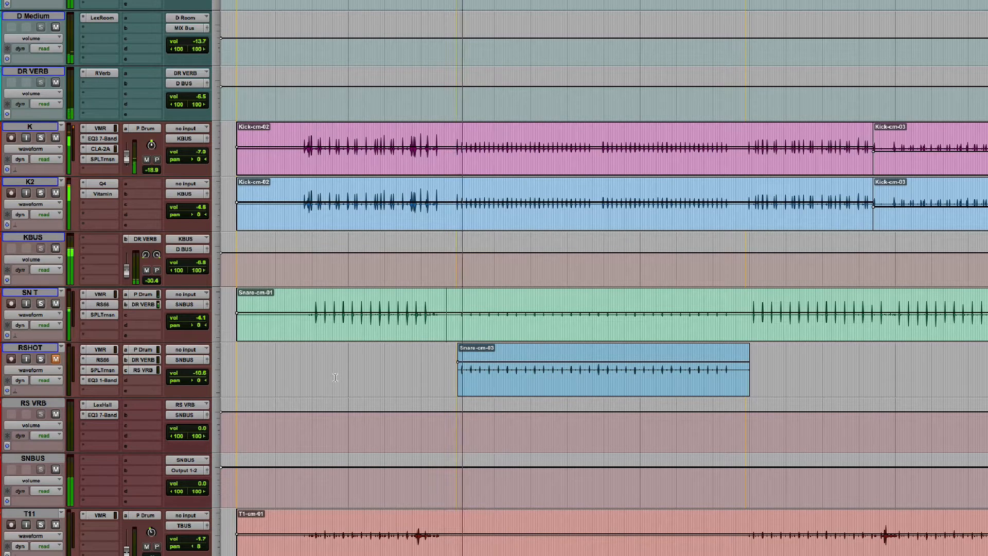
Solo the SN T track, and switch the solo to the RSHOT track for comparison.
left_click(41, 304)
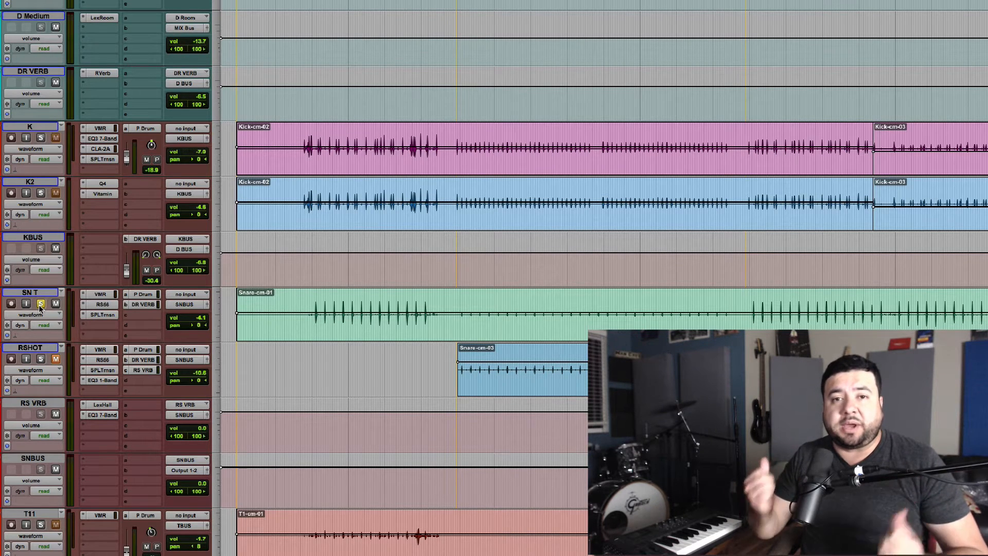
left_click(41, 304)
left_click(40, 359)
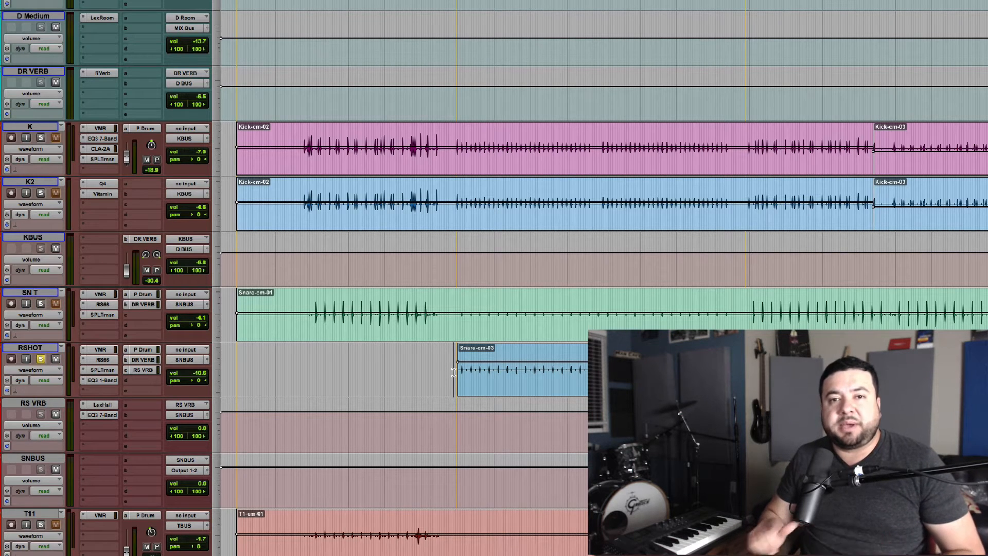
Play the verse with the drums soloed, muting and unmuting the RSHOT track to compare.
key("space")
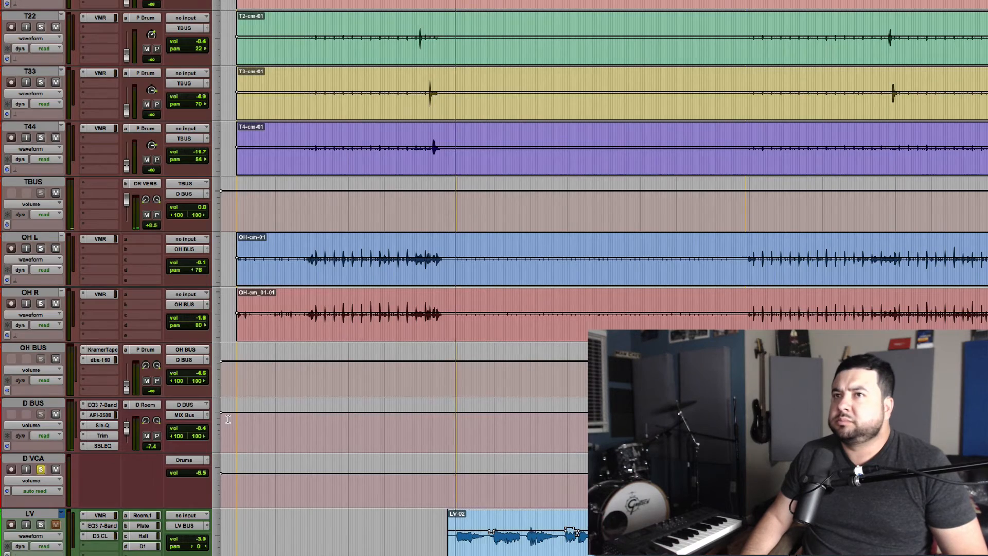
scroll(228, 419, "up", 10)
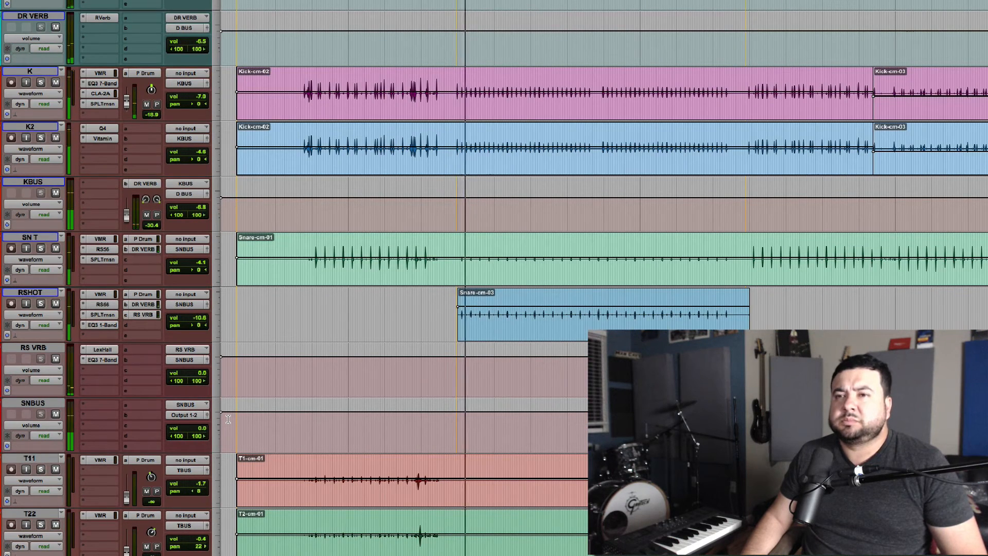
left_click(57, 305)
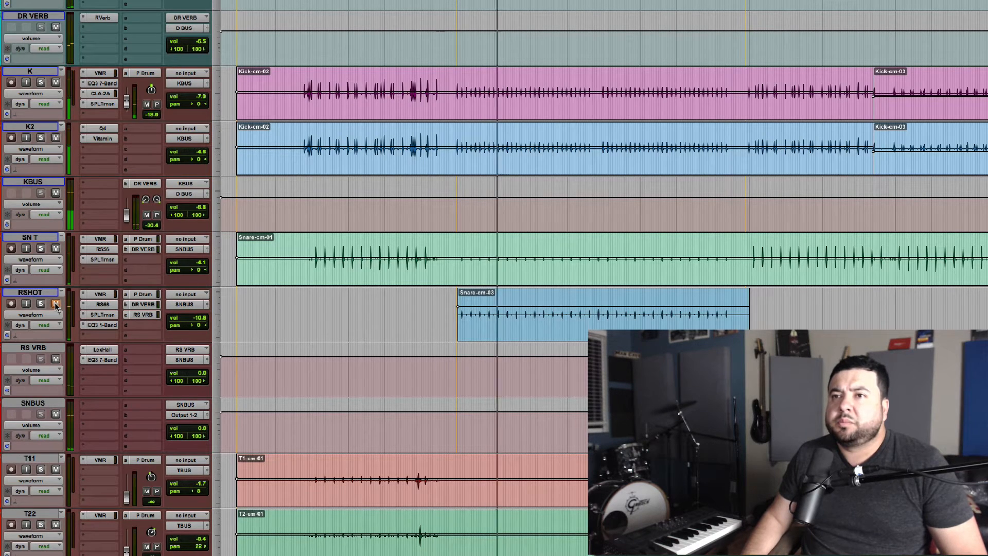
left_click(56, 304)
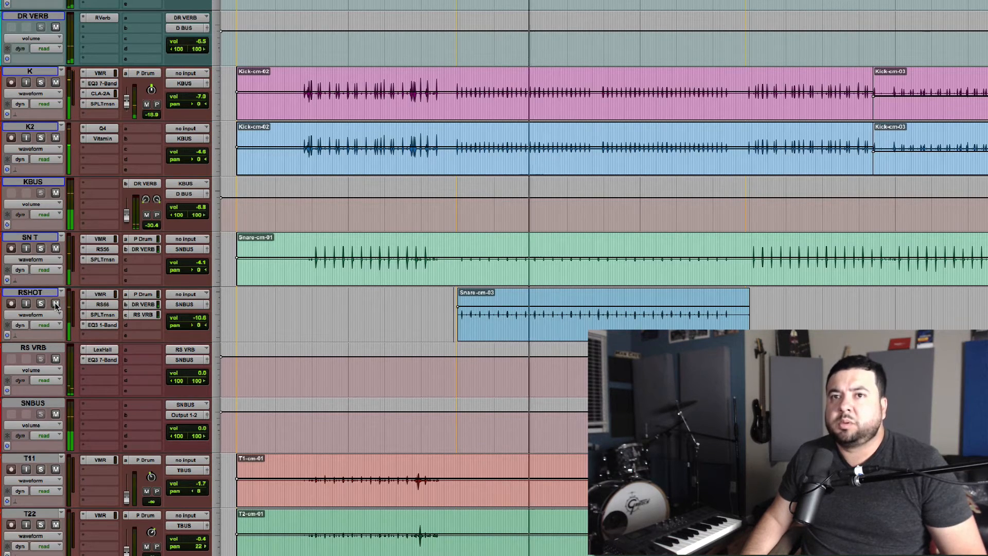
Listen to the verse with RSHOT unmuted while checking the tracks down to the vocal returns, and stop playback at the snare tracks.
scroll(56, 304, "down", 10)
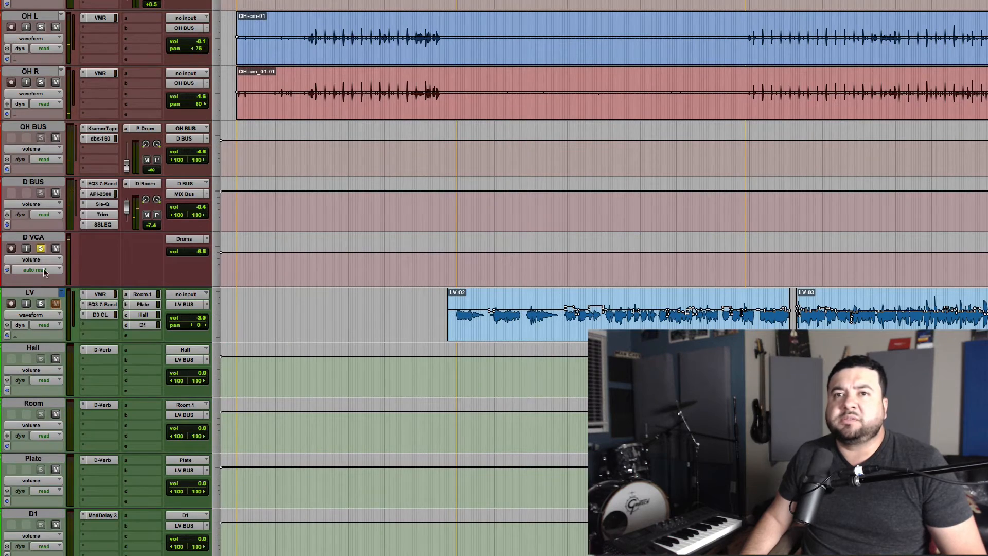
scroll(246, 259, "up", 7)
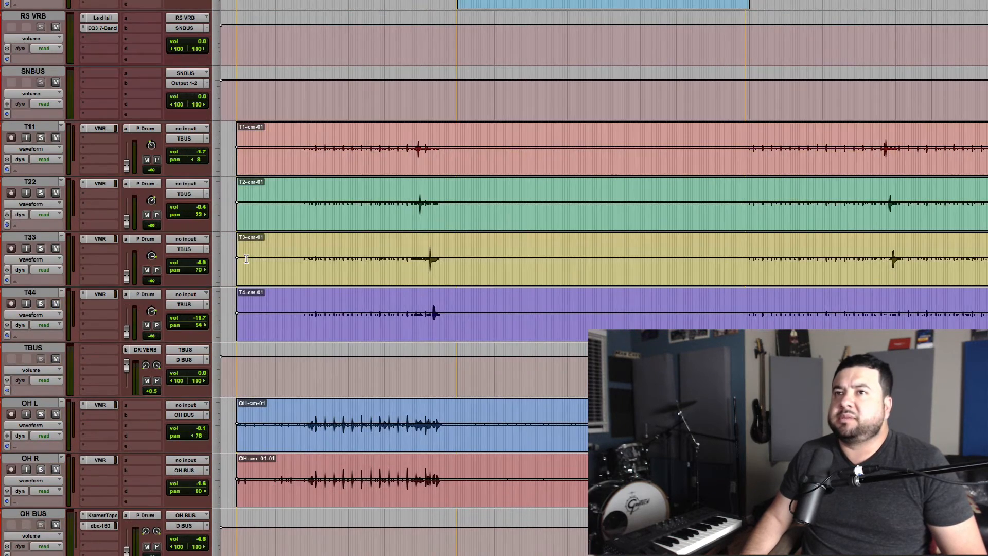
scroll(247, 259, "up", 4)
scroll(246, 259, "up", 2)
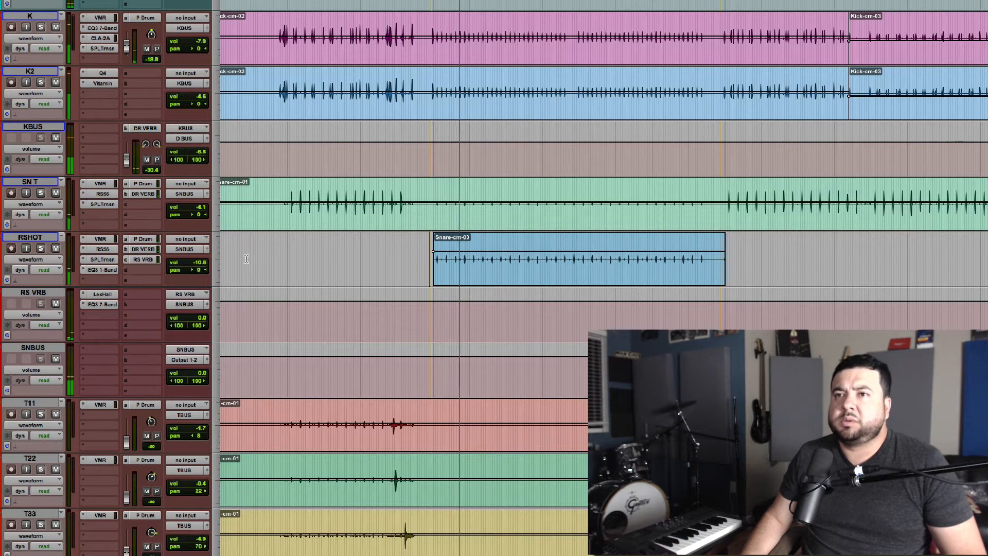
key("space")
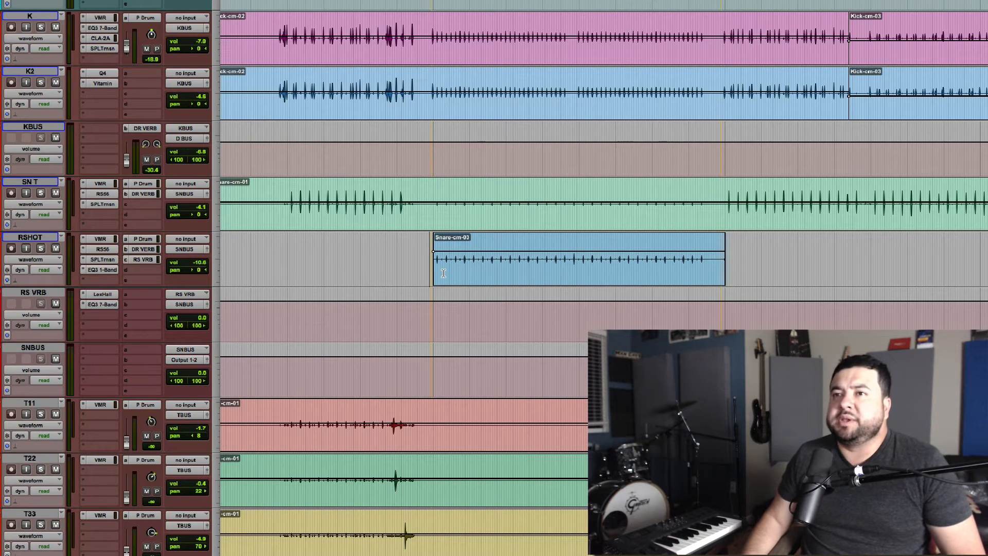
Show the full song length, and inspect the Virtual Mix Rack settings on the RSHOT track before closing the plug-in.
key("r")
key("r")
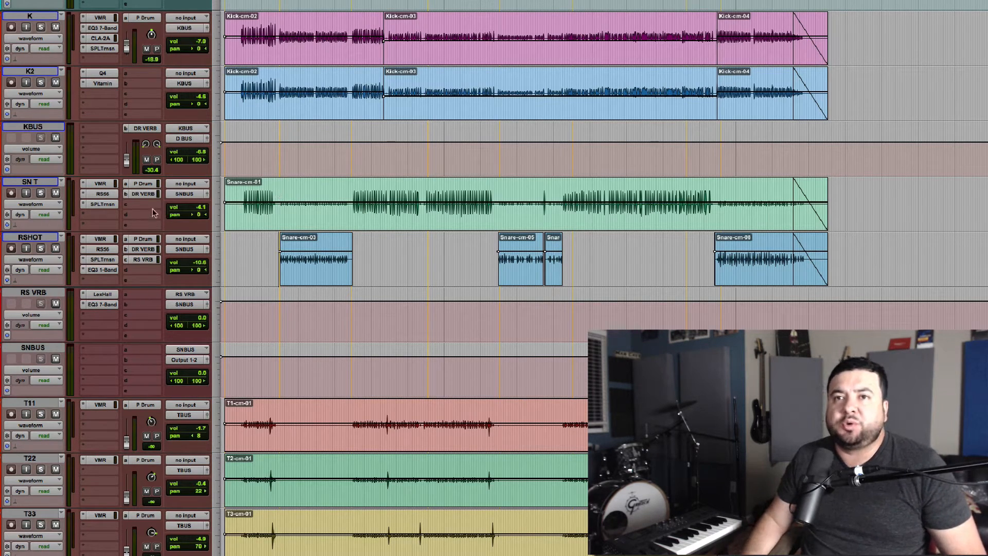
left_click(102, 239)
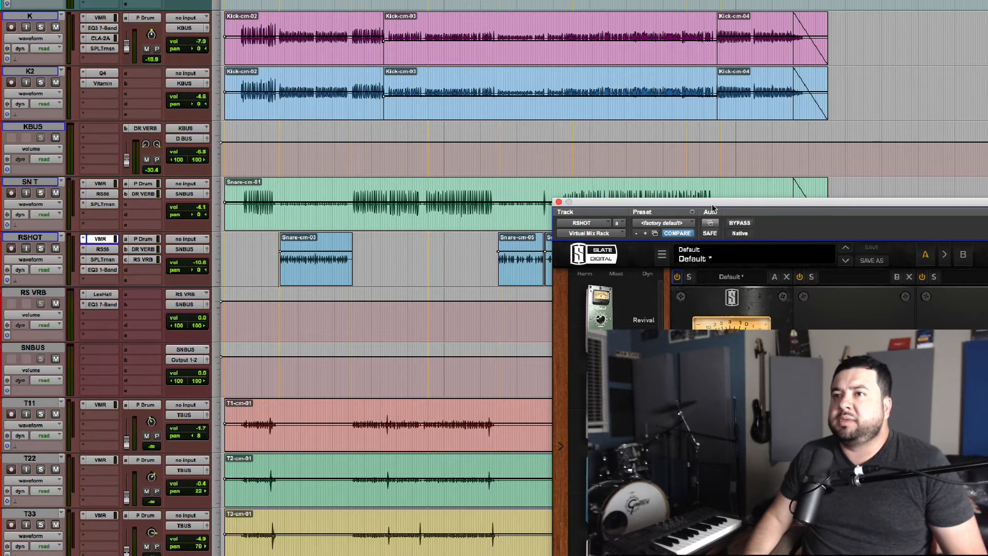
left_click_drag(664, 202, 460, 105)
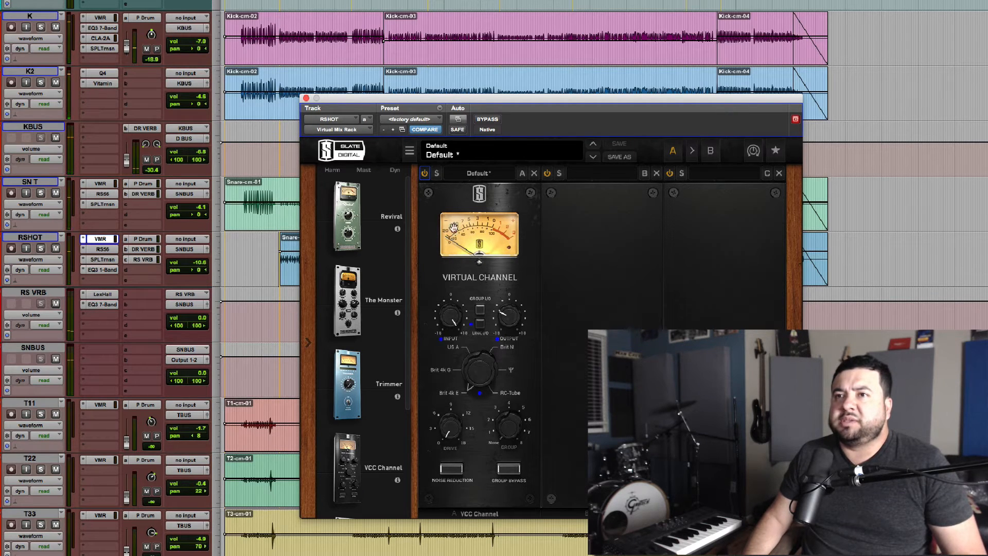
left_click(305, 98)
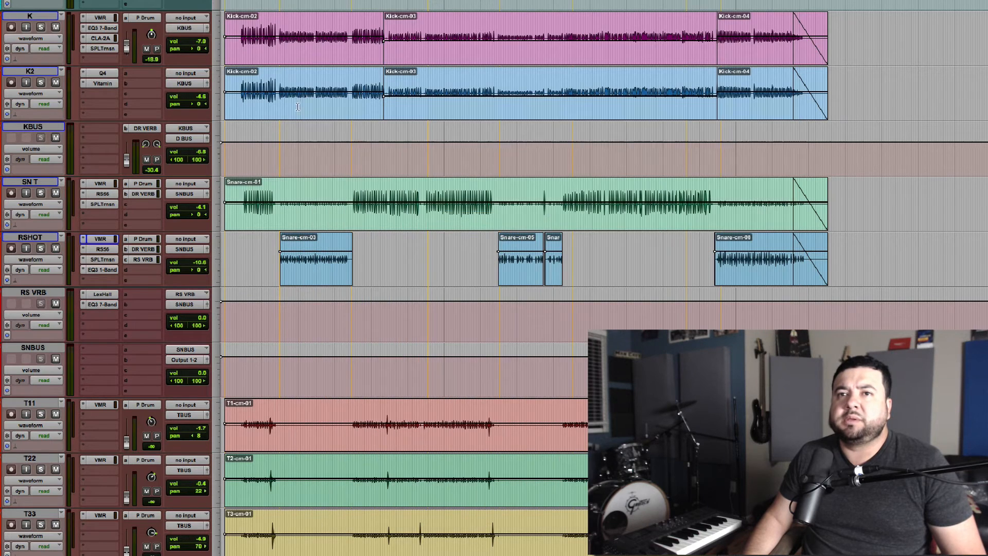
Audition the RS56 equalizer on the soloed RSHOT track, comparing it bypassed and active during playback.
left_click(105, 249)
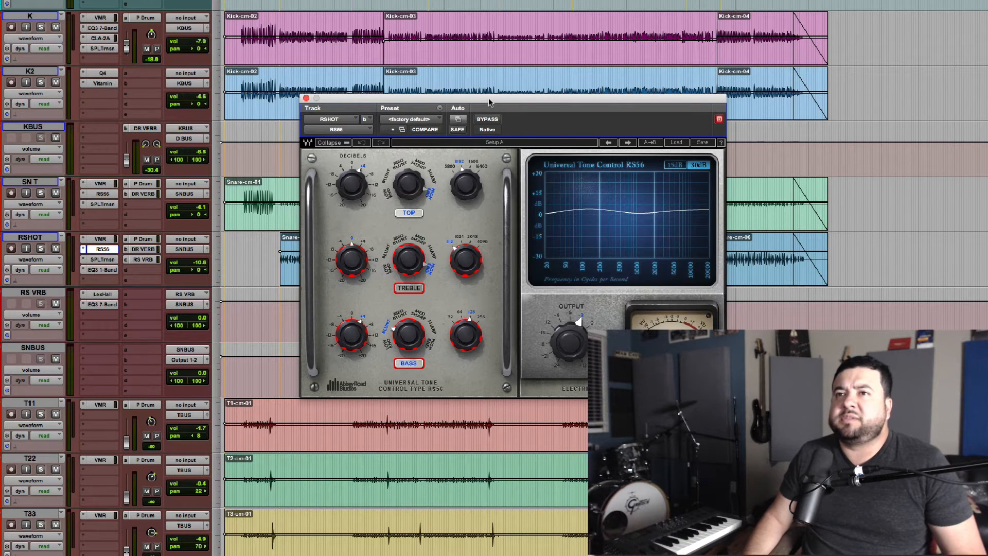
left_click_drag(489, 102, 476, 184)
key("space")
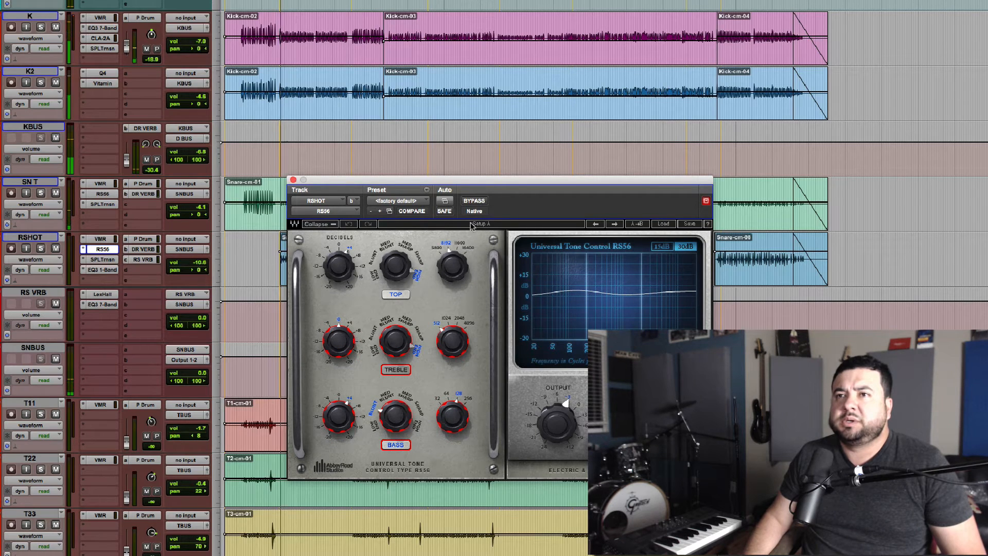
left_click(41, 249)
left_click(41, 249)
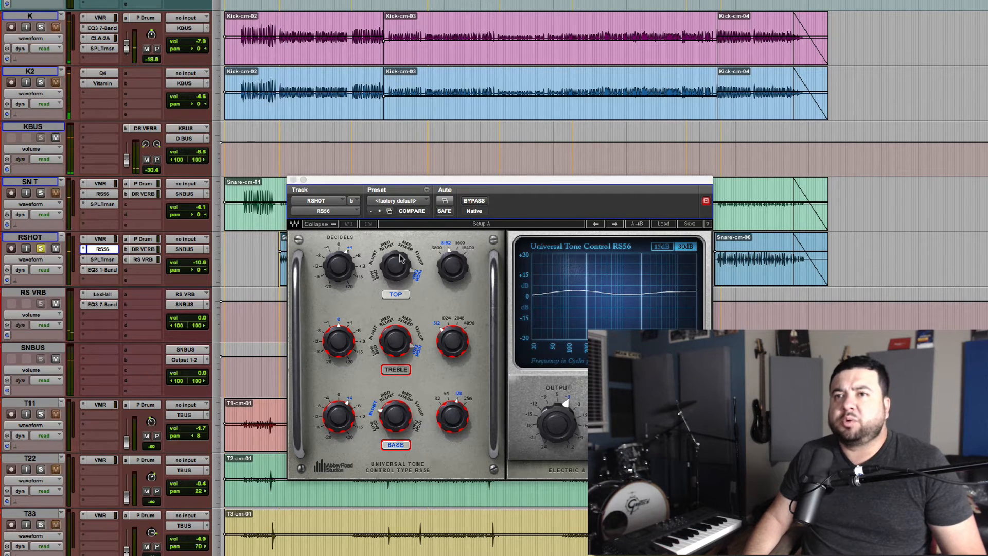
left_click(470, 201)
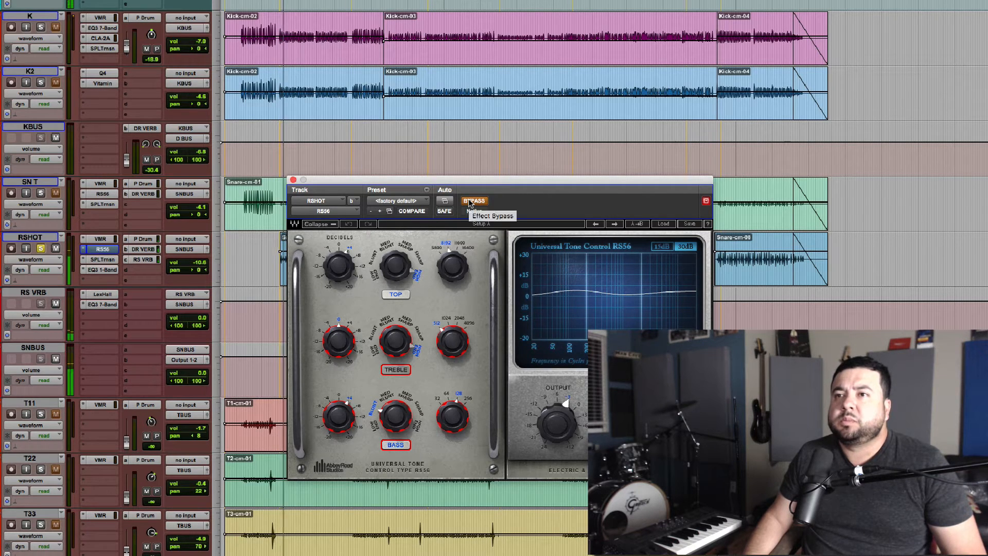
left_click(469, 201)
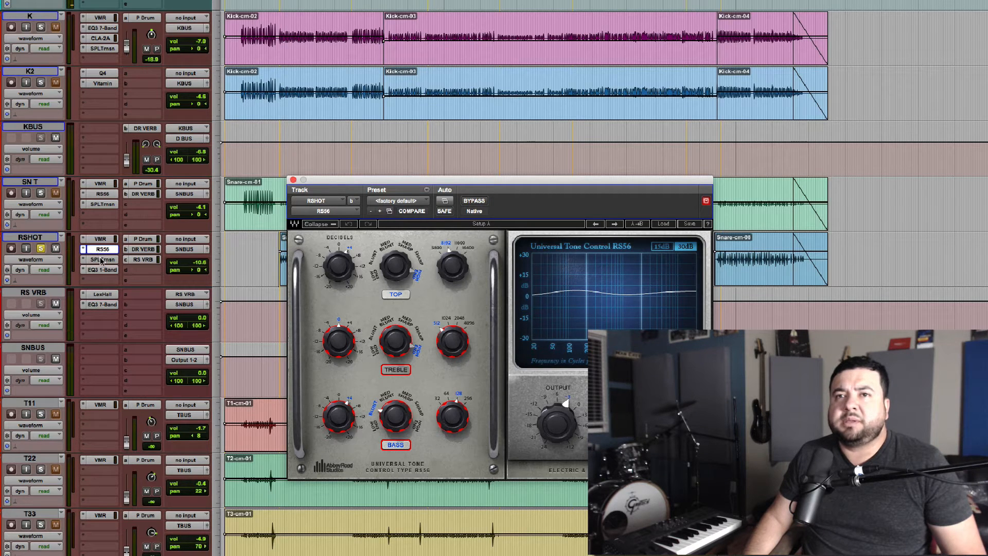
Open the SPL Transient Designer on the RSHOT track and compare the sound with it bypassed and active.
left_click(101, 260)
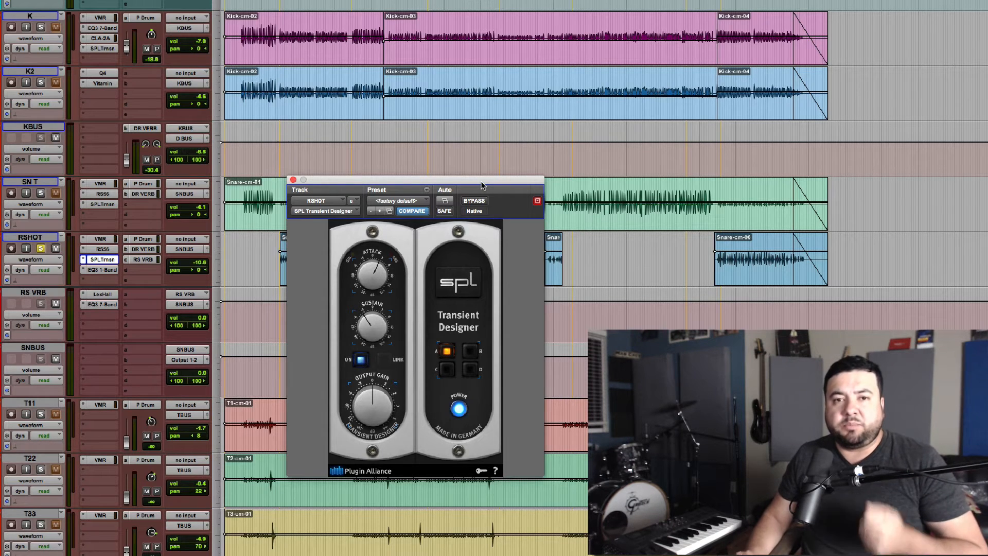
left_click(474, 201)
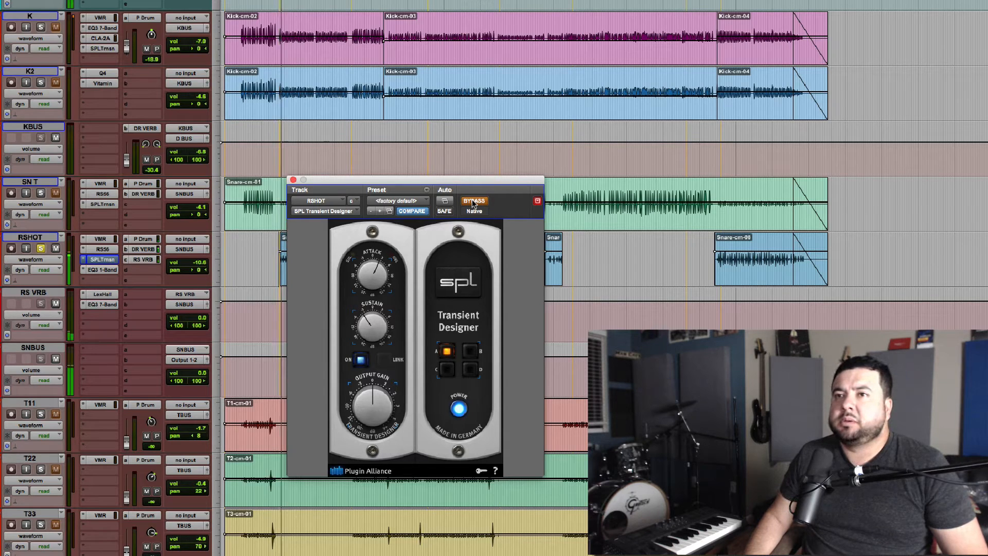
left_click(474, 202)
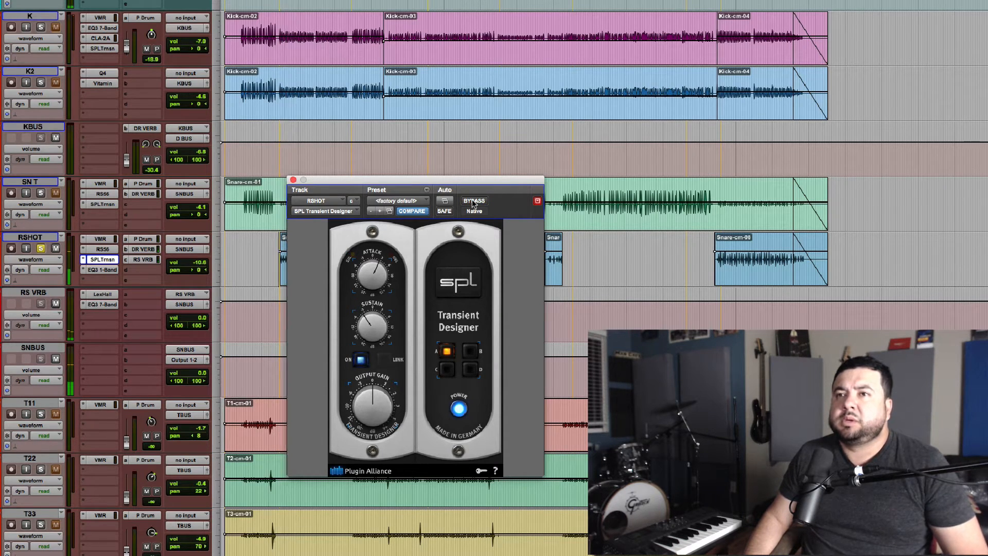
Open the EQ3 1-Band high-pass filter on the RSHOT track and compare the sound with it bypassed and active.
left_click(111, 270)
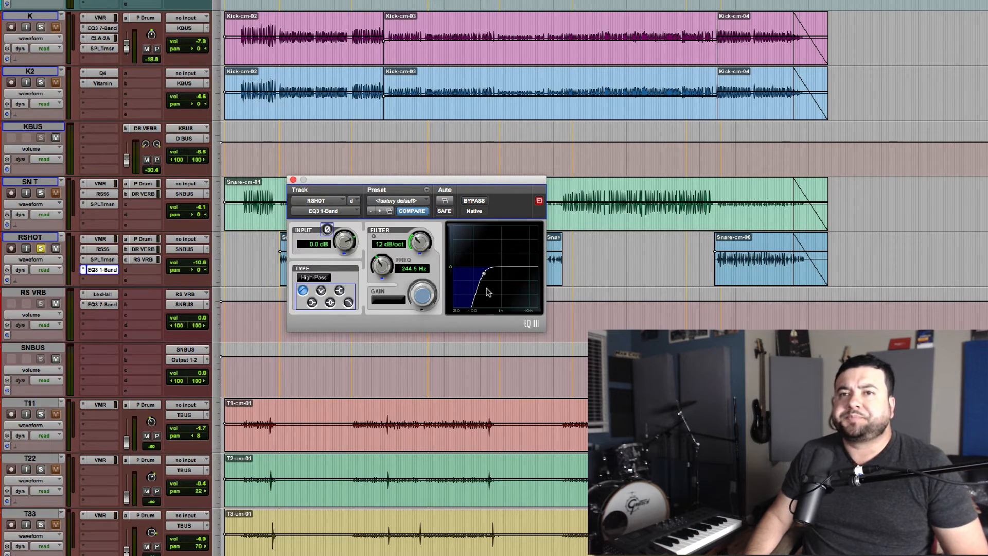
left_click(474, 201)
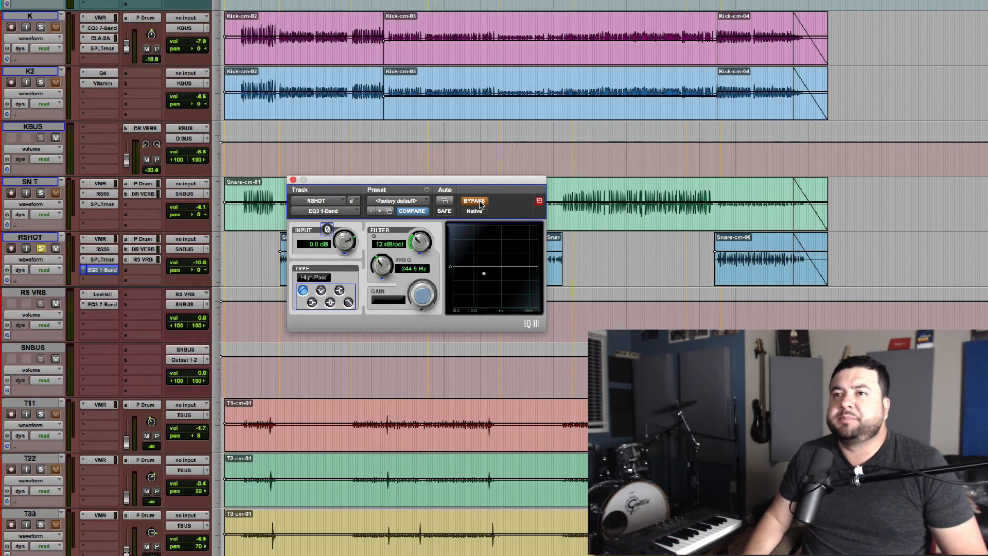
left_click(474, 202)
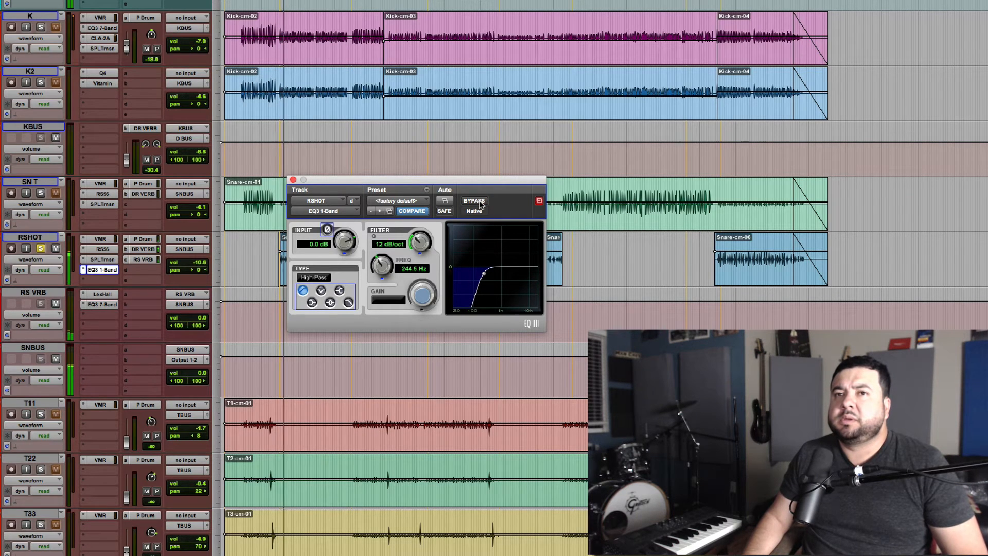
Compare the RSHOT track with all of its inserts bypassed and active during playback.
left_click(106, 240, "shift+super")
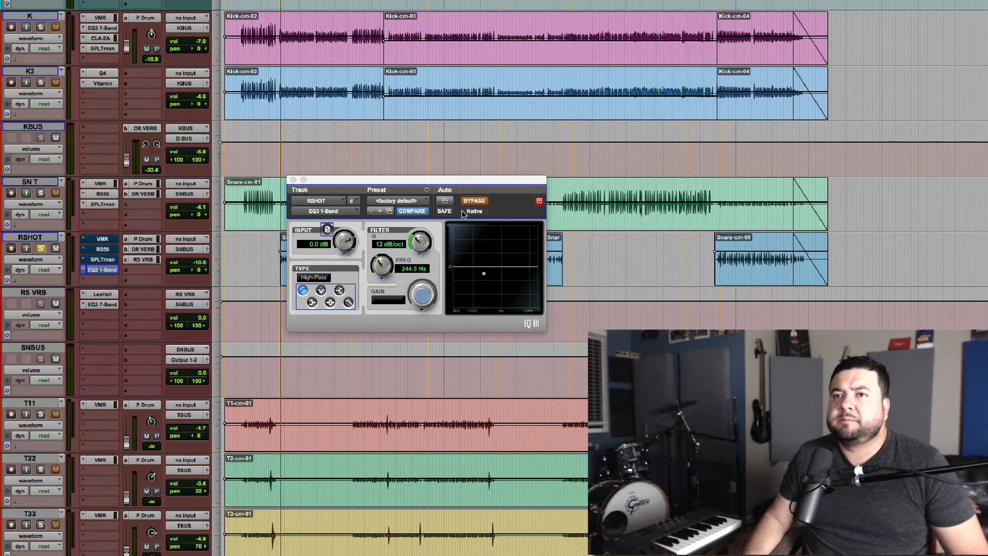
left_click(106, 243, "shift+super")
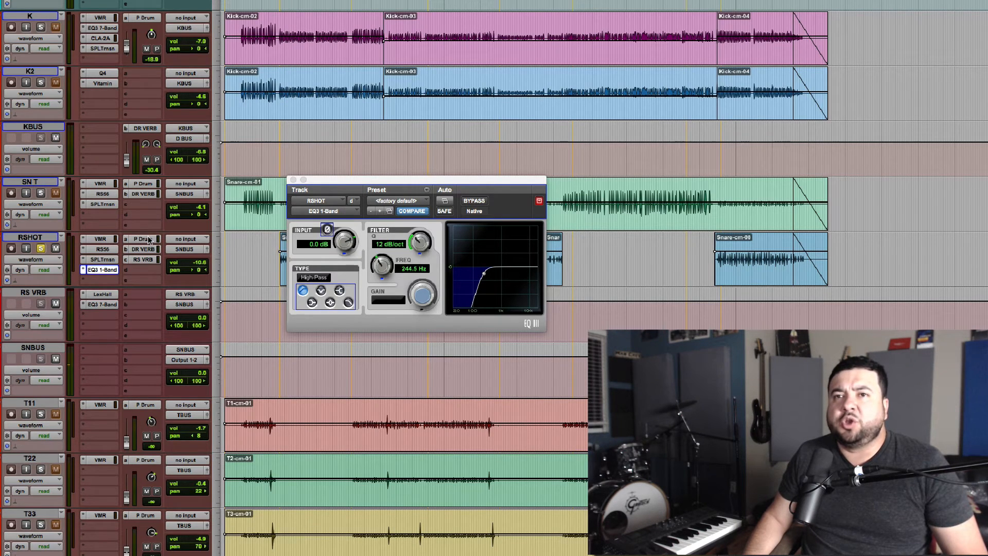
Inspect the RSHOT track's P Drum and DR VERB sends, and open the Lexicon Hall reverb on the RS VRB track.
left_click(146, 239)
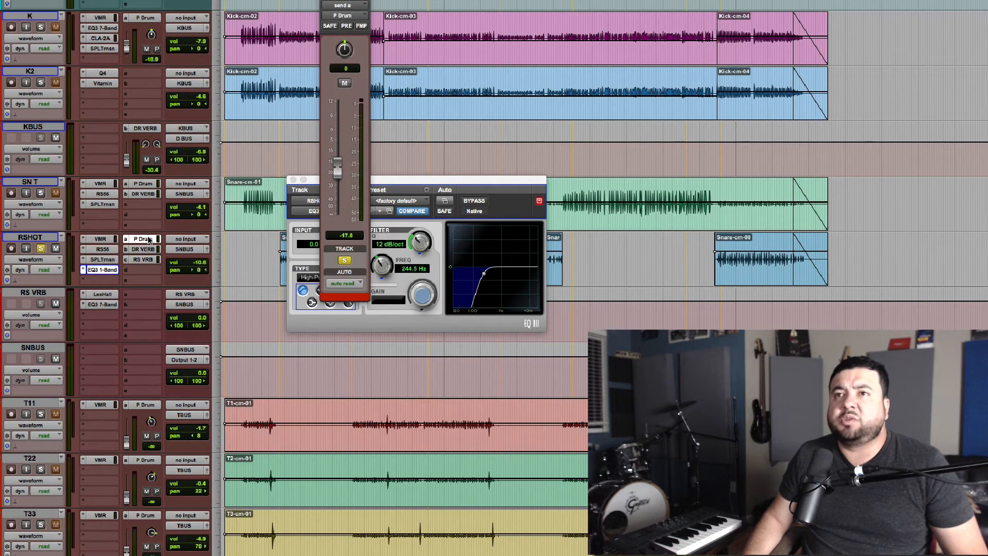
left_click(326, 1)
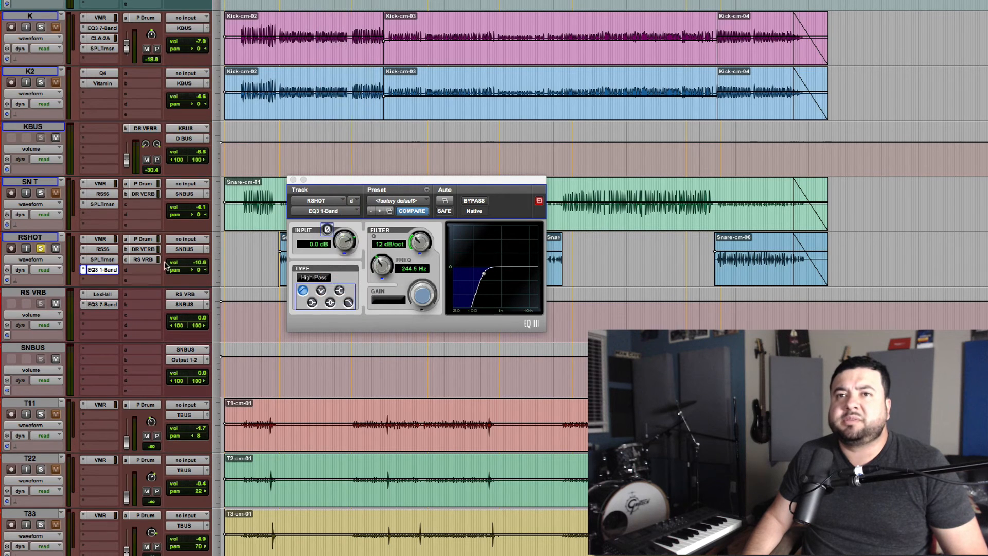
left_click(145, 250)
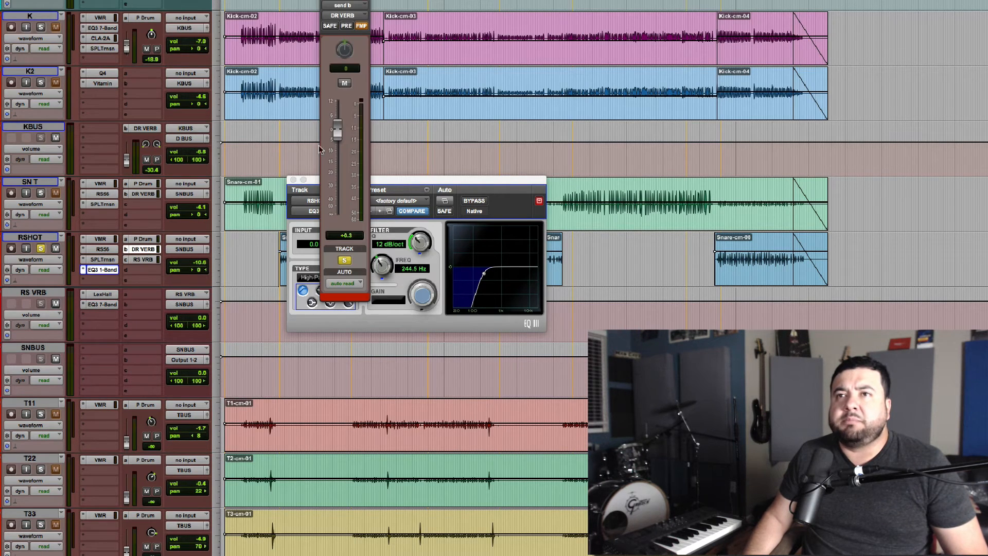
left_click(103, 295)
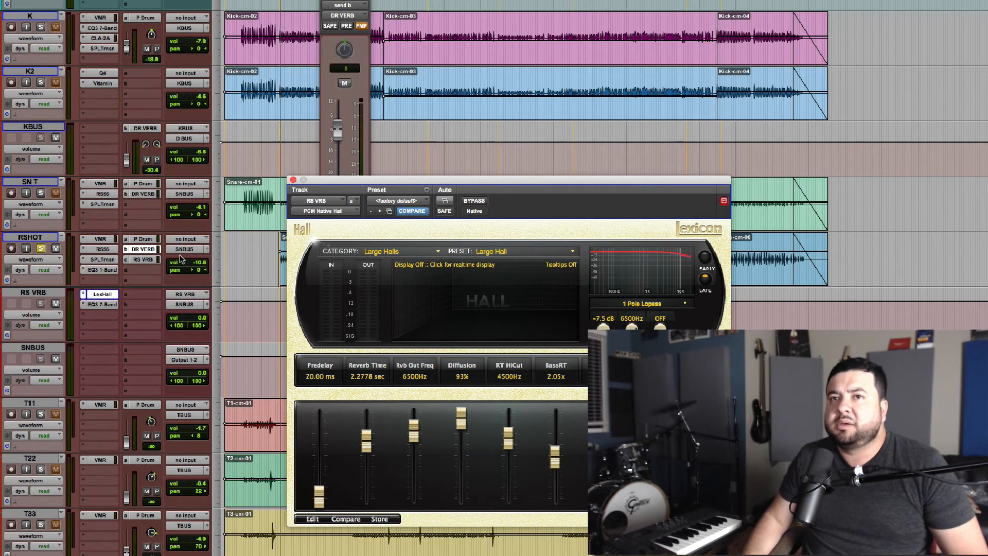
Play the soloed RSHOT track and compare its DR VERB and RS VRB sends muted and active.
key("space")
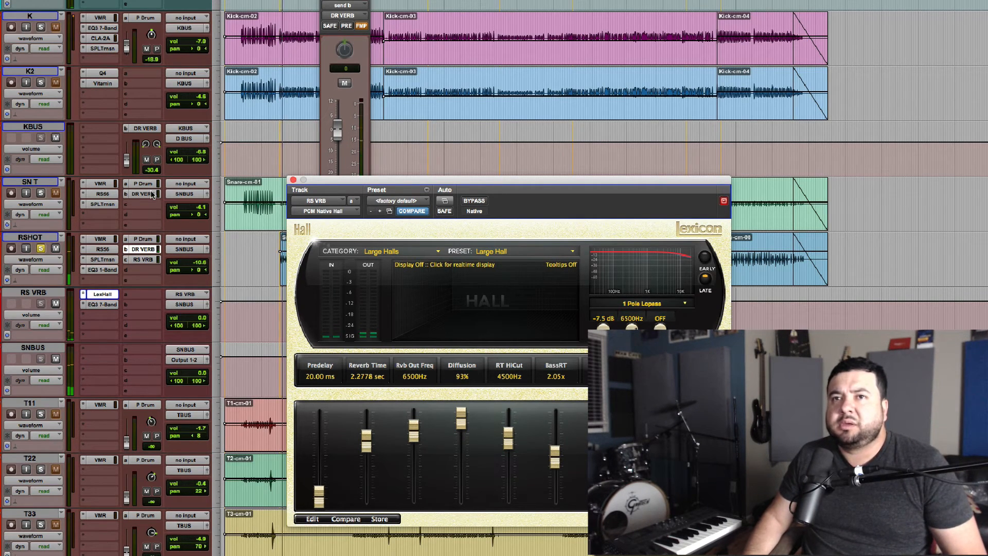
left_click(151, 195, "super")
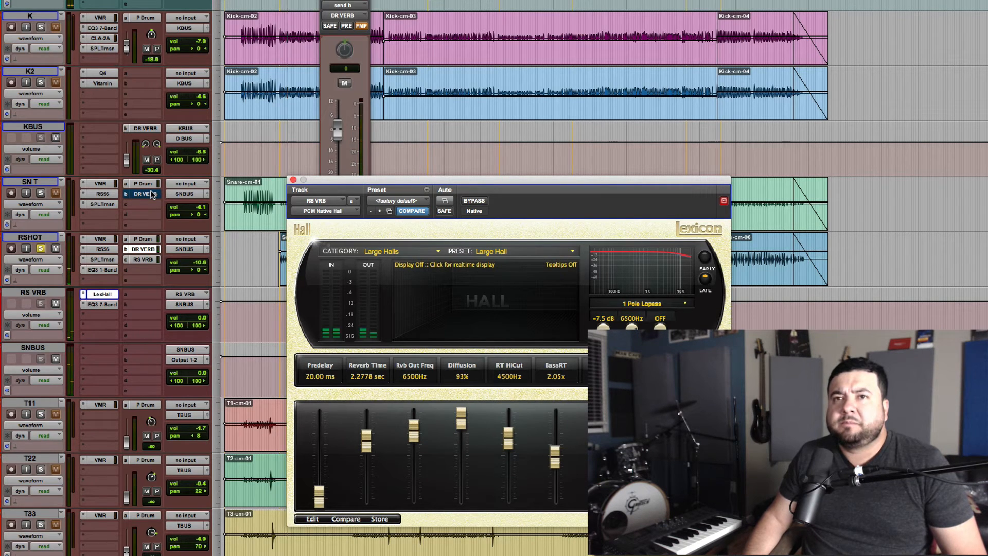
left_click(152, 195, "super")
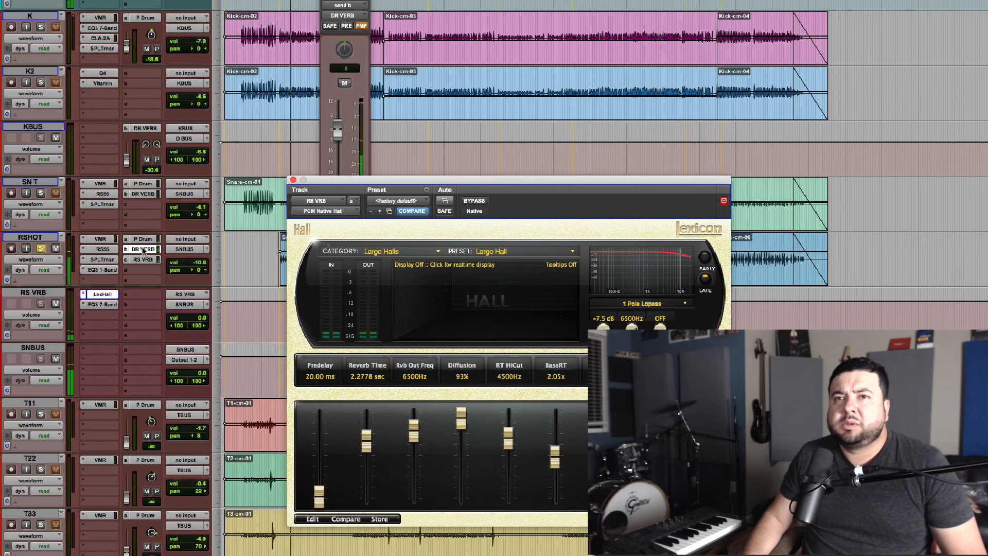
left_click(145, 250, "super")
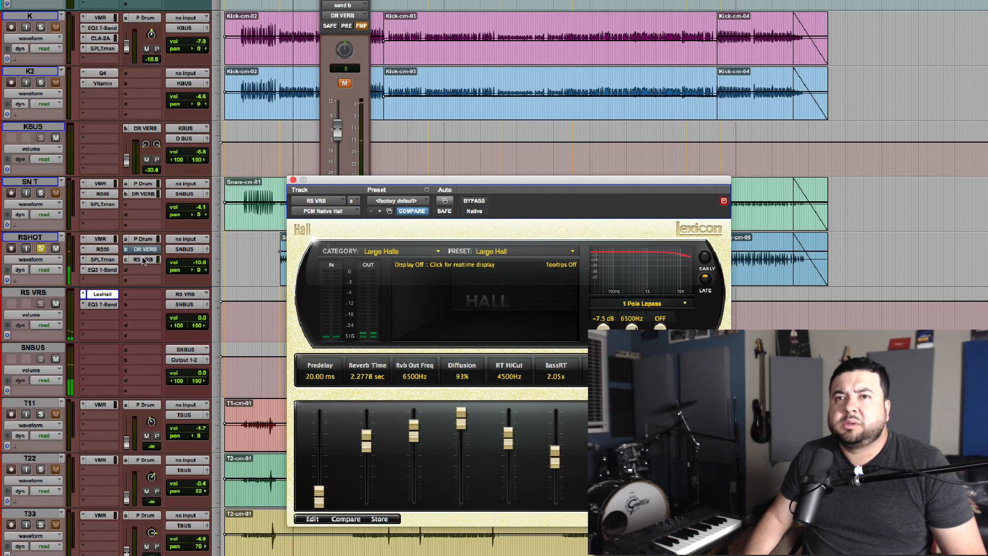
left_click(144, 260, "super")
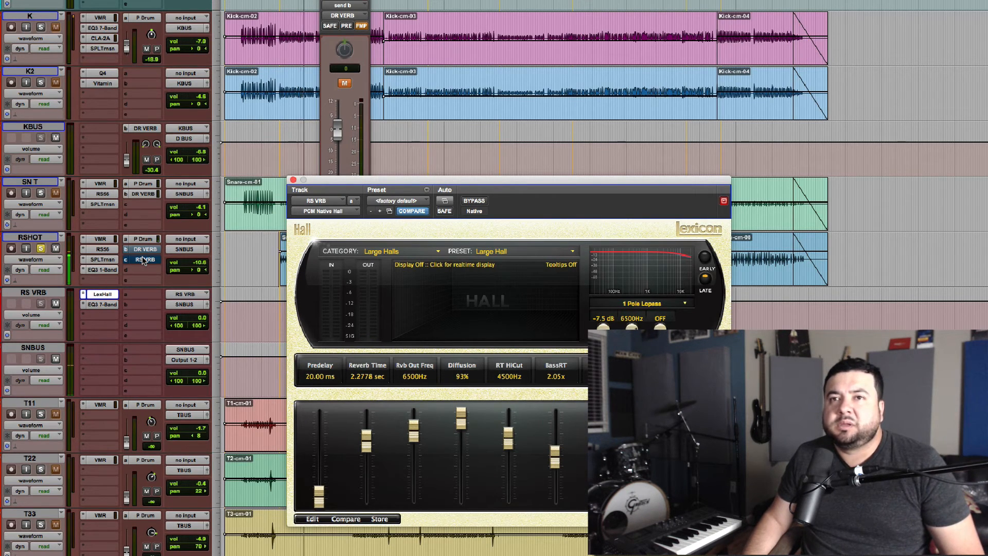
left_click(144, 260, "ctrl+super")
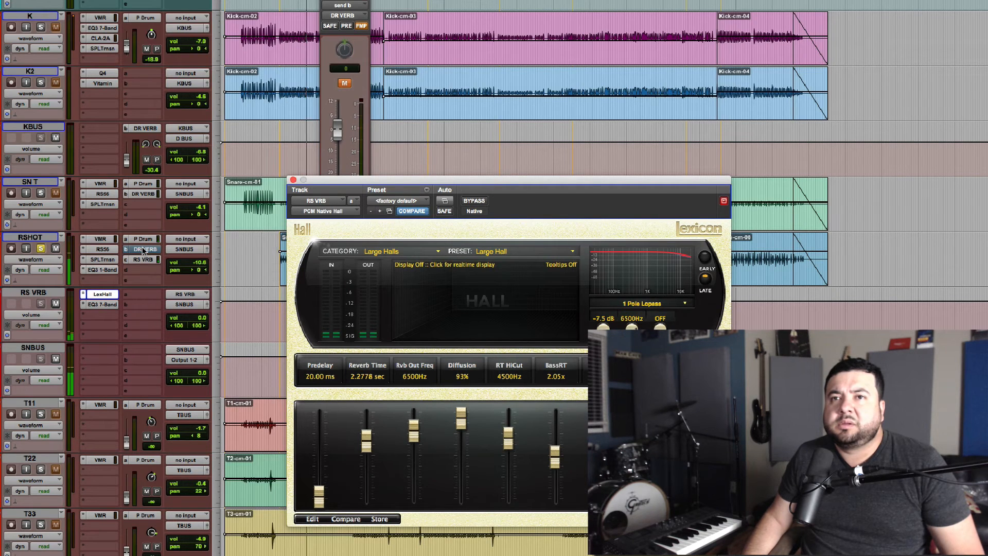
left_click(144, 250, "ctrl+super")
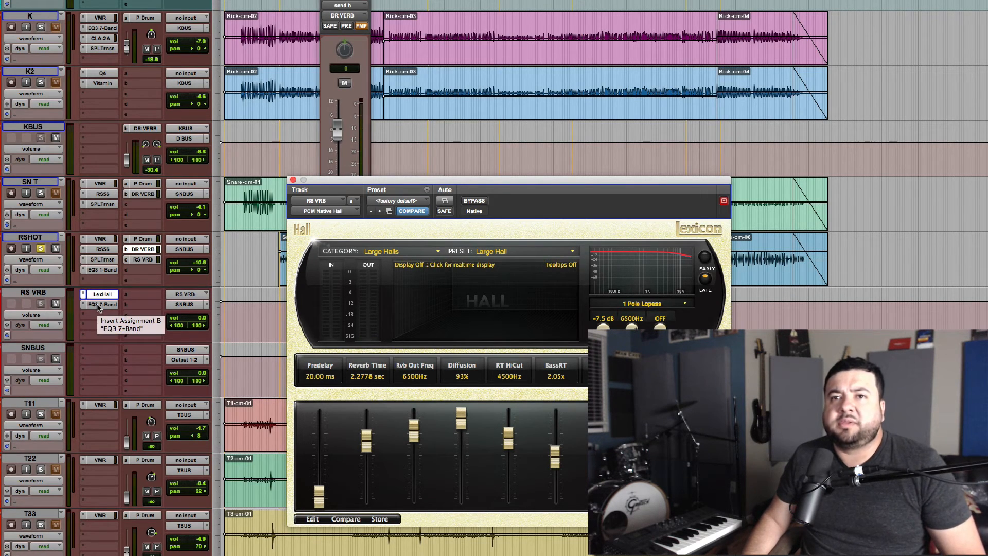
Inspect the RS VRB and DR VERB send levels on the RSHOT track and bring the Lexicon Hall reverb back to the front.
left_click(143, 260)
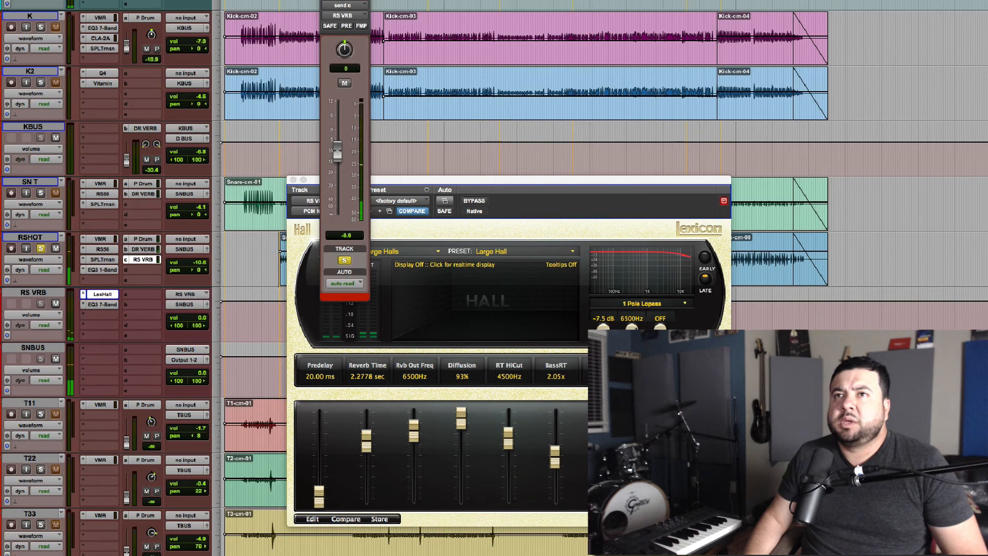
left_click(143, 260)
left_click(144, 249)
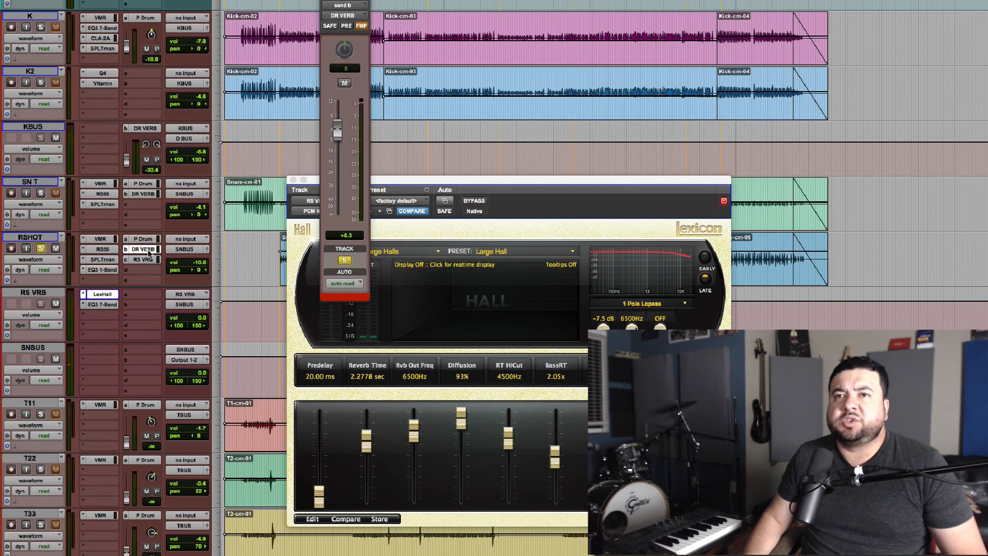
left_click(486, 189)
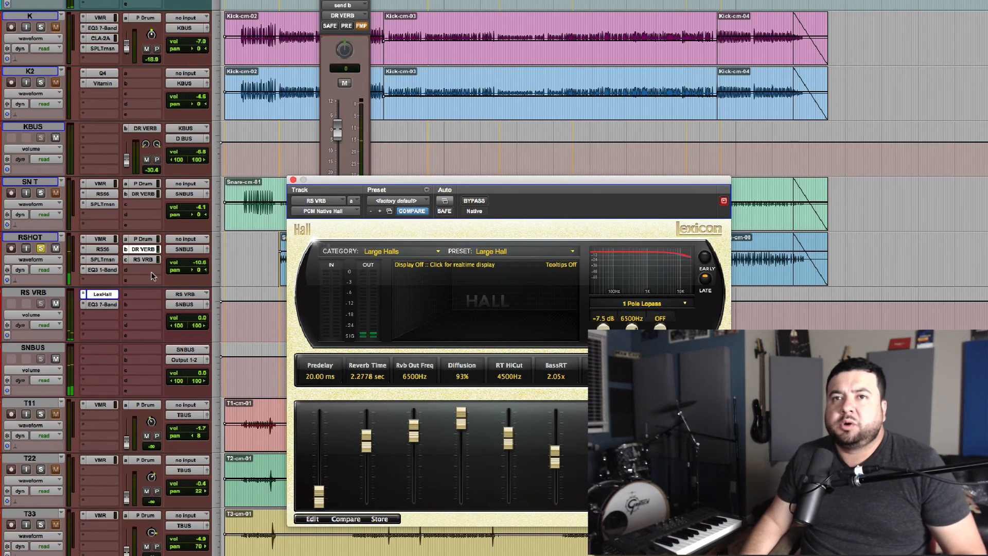
Select the RSHOT track and compare its sound with all inserts bypassed and sends muted against everything active.
left_click(47, 240)
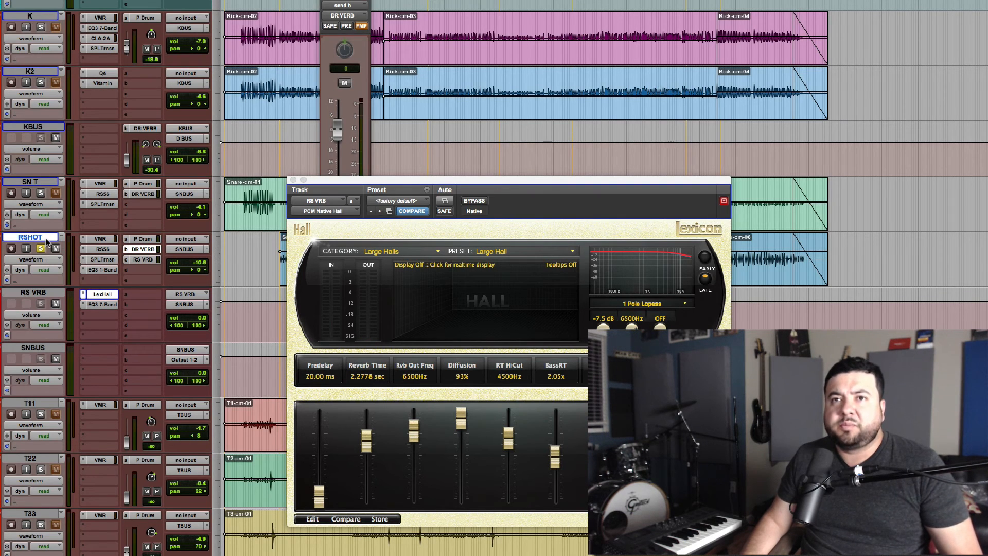
key("shift+a")
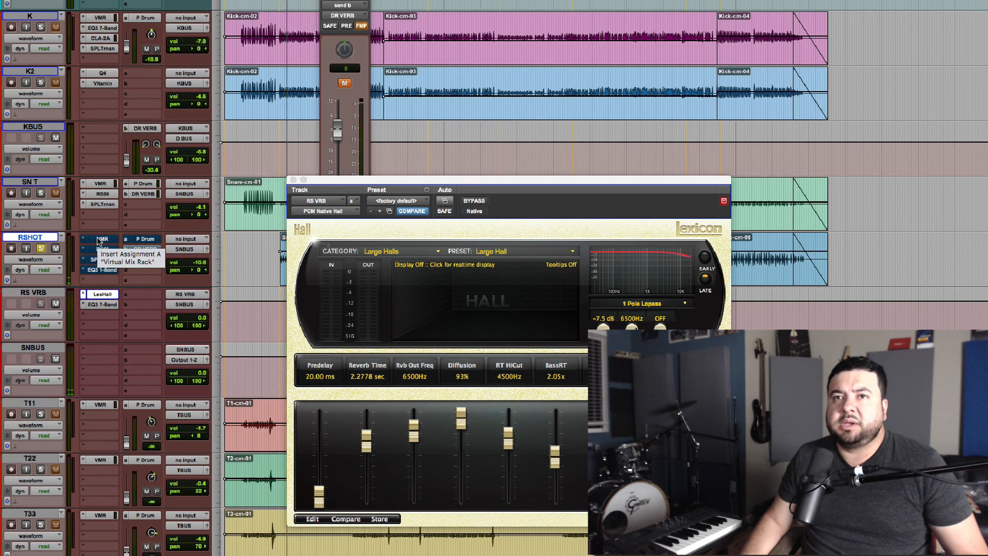
key("shift+q")
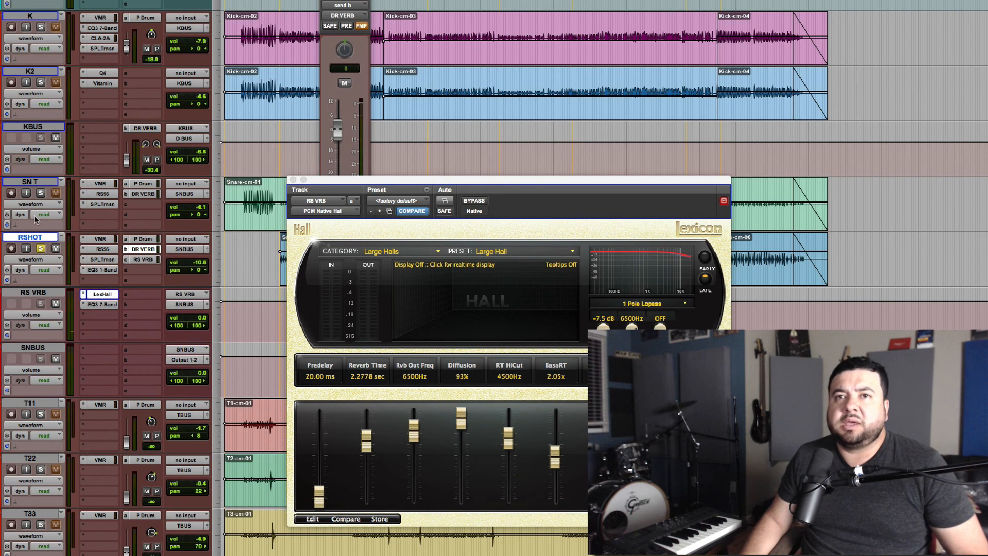
Unsolo the RSHOT track and the D VCA to play the full mix, and close the Lexicon Hall and DR VERB send windows.
left_click(41, 249)
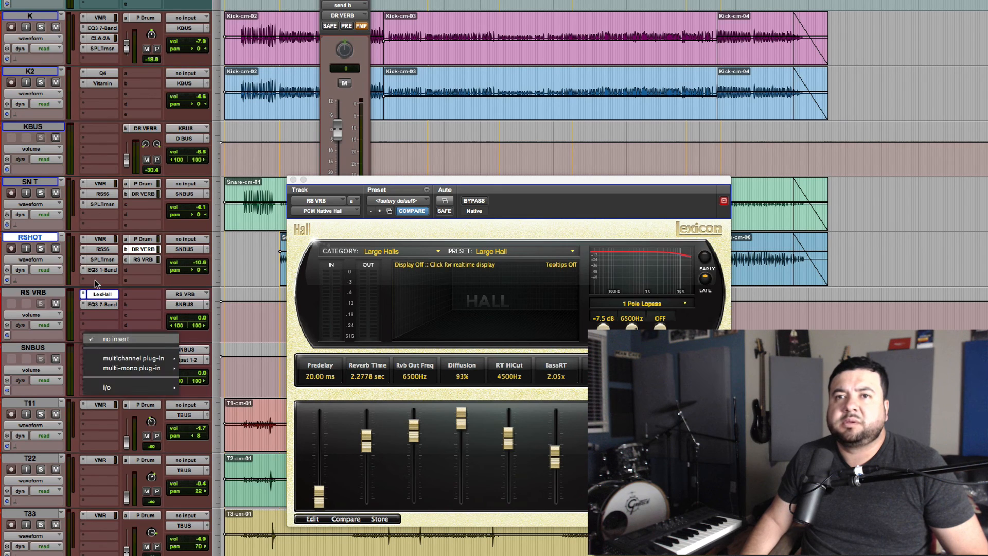
scroll(121, 274, "down", 8)
scroll(122, 277, "down", 4)
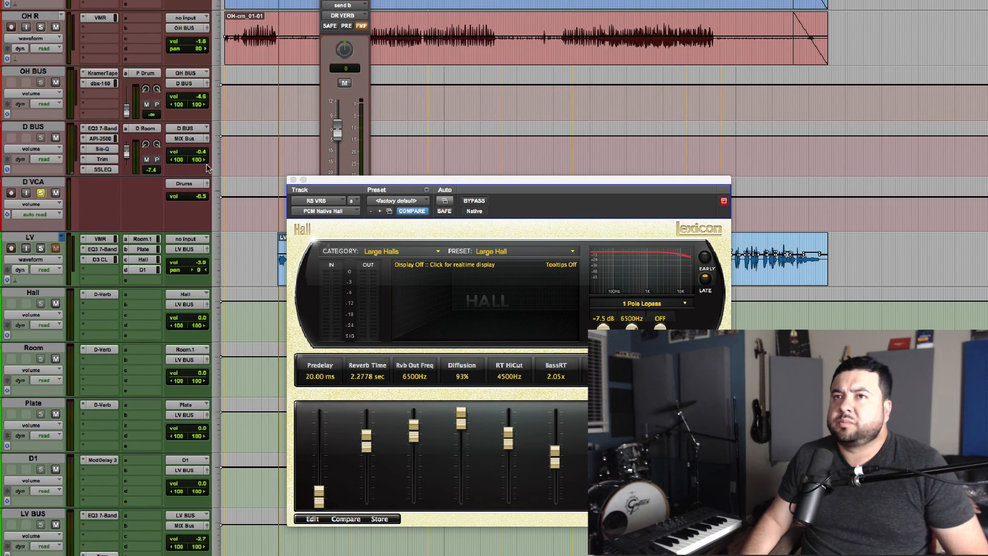
scroll(206, 164, "up", 10)
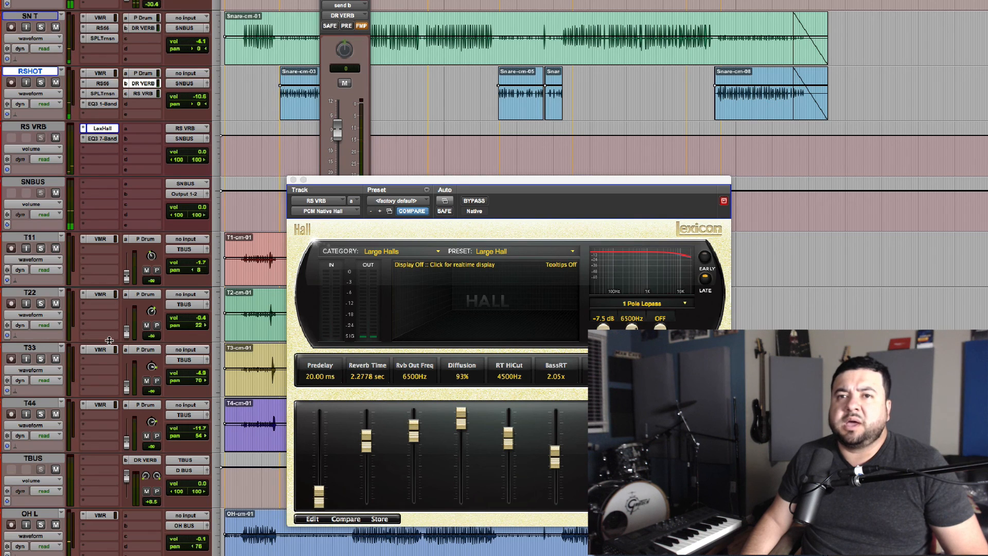
scroll(110, 340, "down", 8)
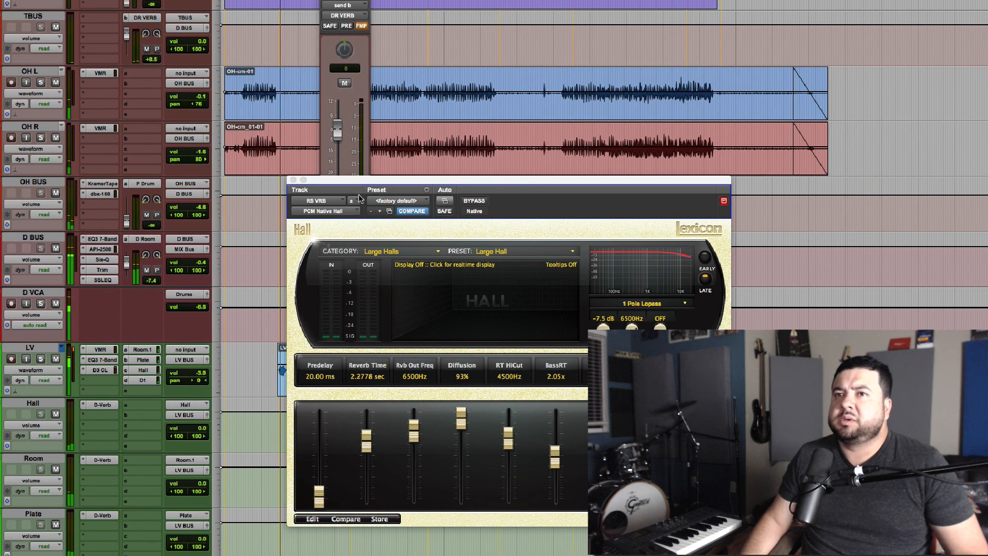
left_click(293, 180)
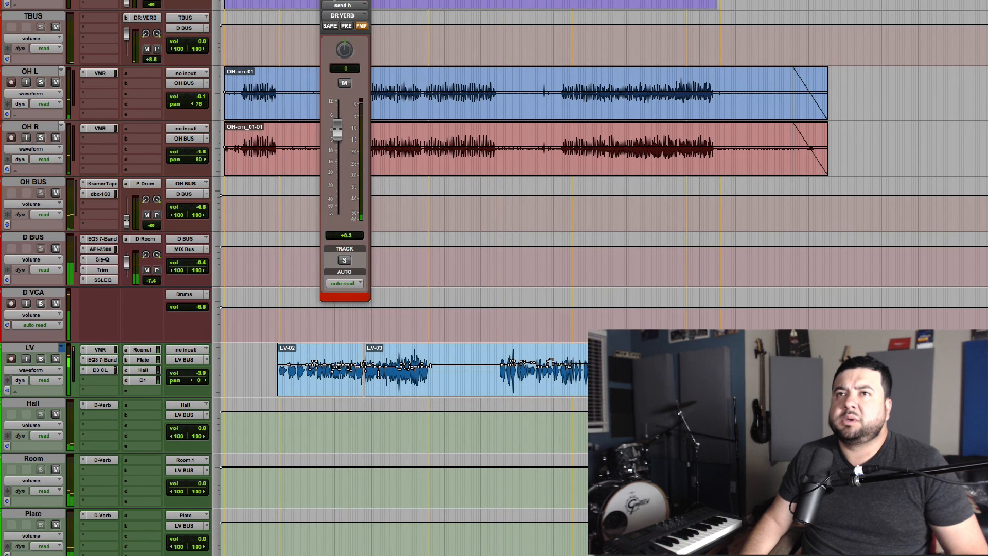
left_click(324, 0)
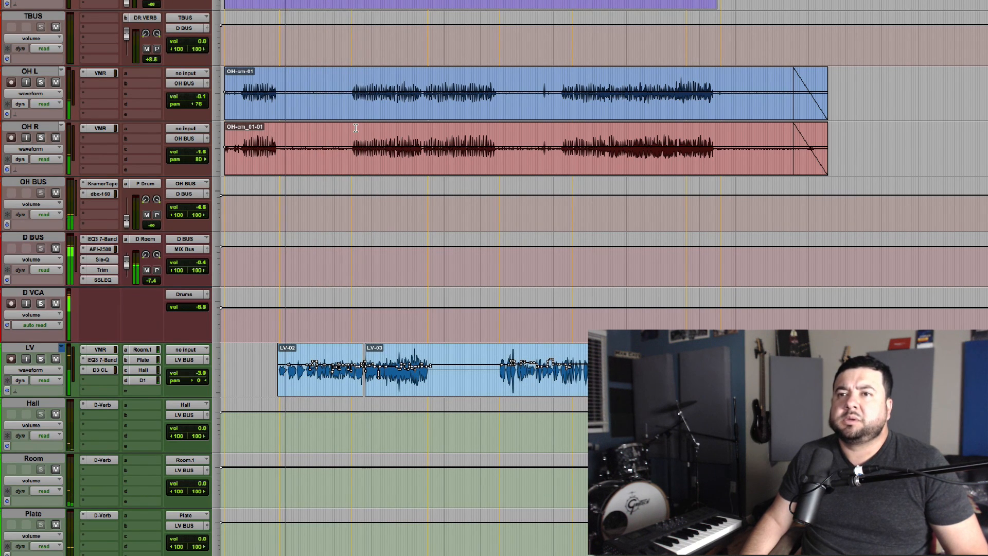
scroll(356, 128, "up", 4)
scroll(355, 128, "up", 3)
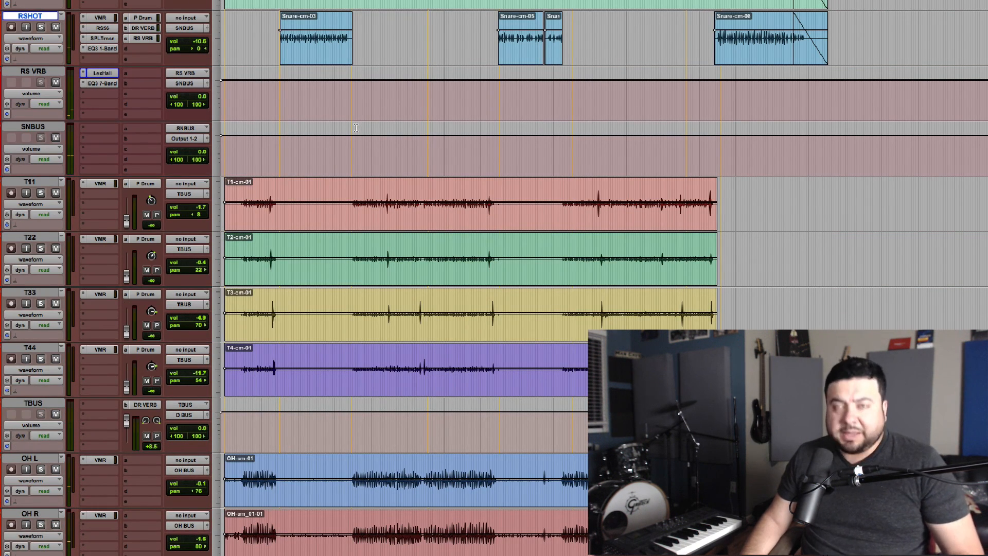
scroll(356, 127, "down", 15)
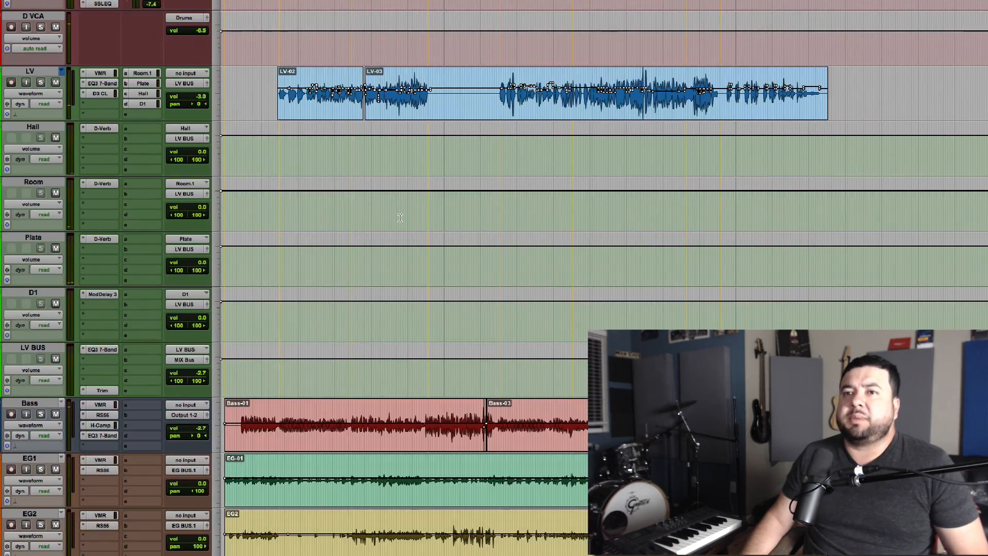
scroll(400, 218, "down", 2)
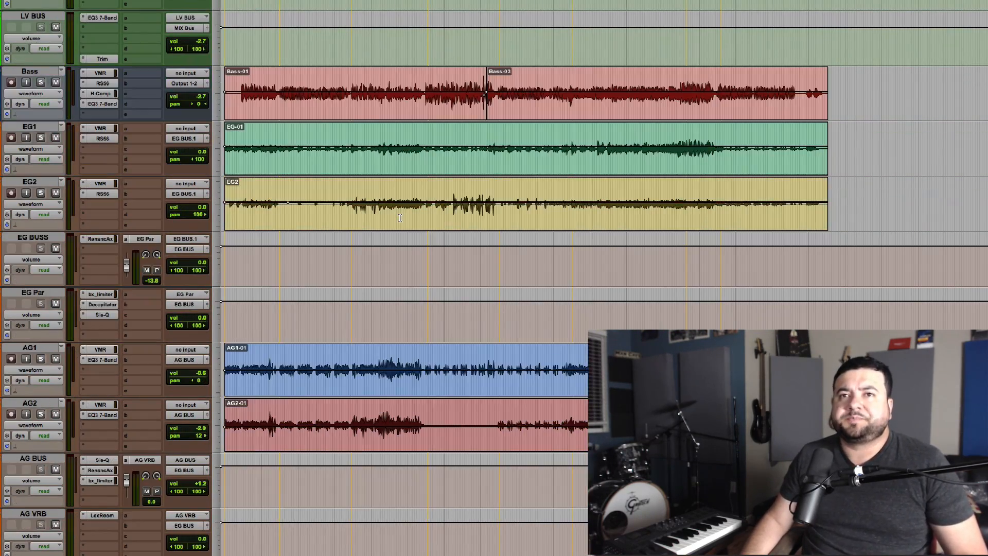